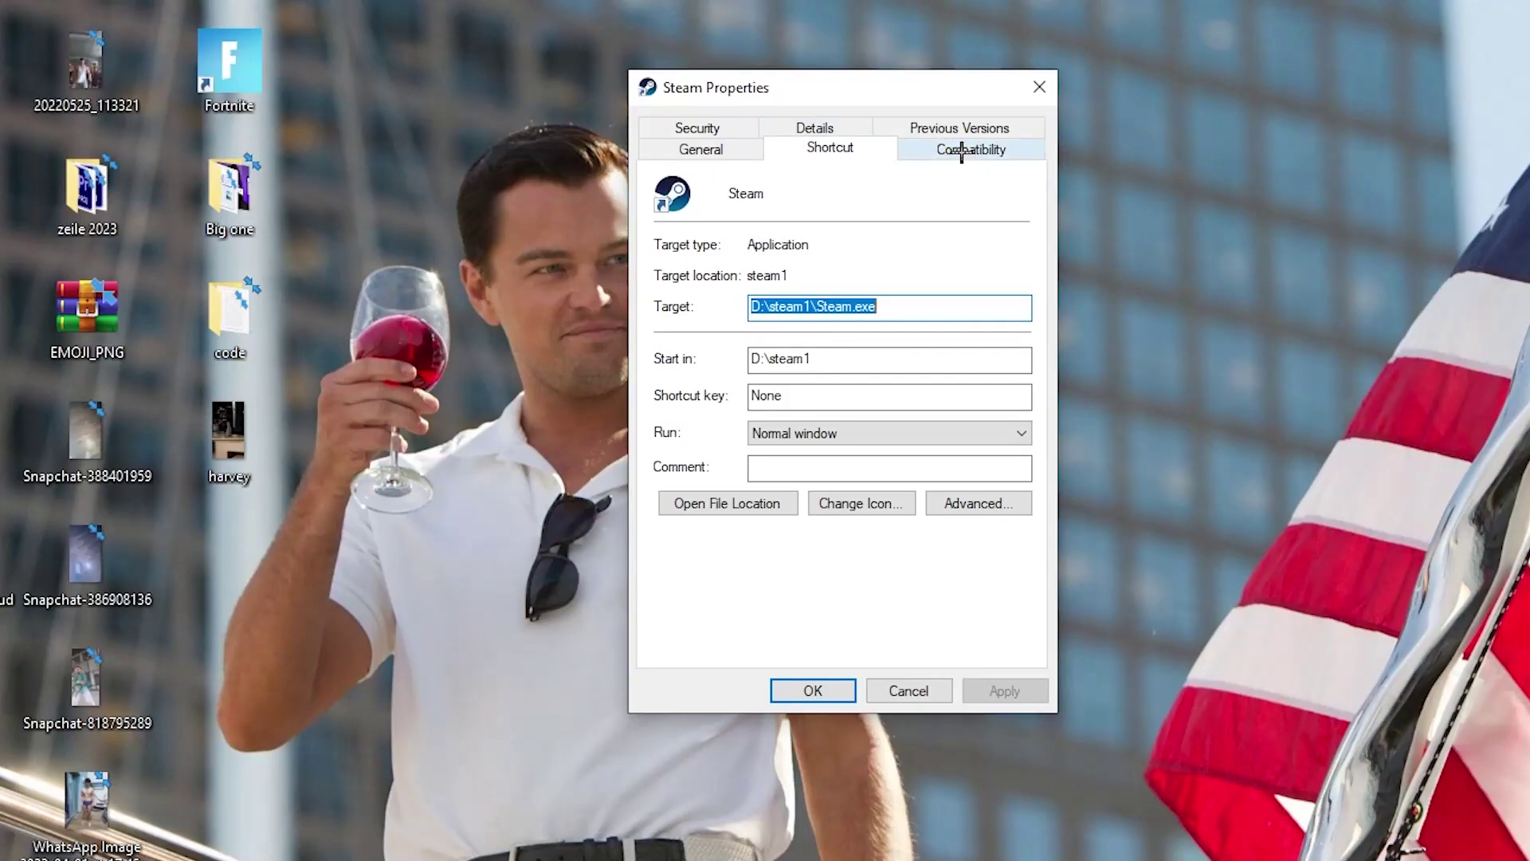
Check that the Steam shortcut runs in compatibility mode for Windows 8 and as an administrator, and confirm its properties.
drag(860, 136, 828, 42)
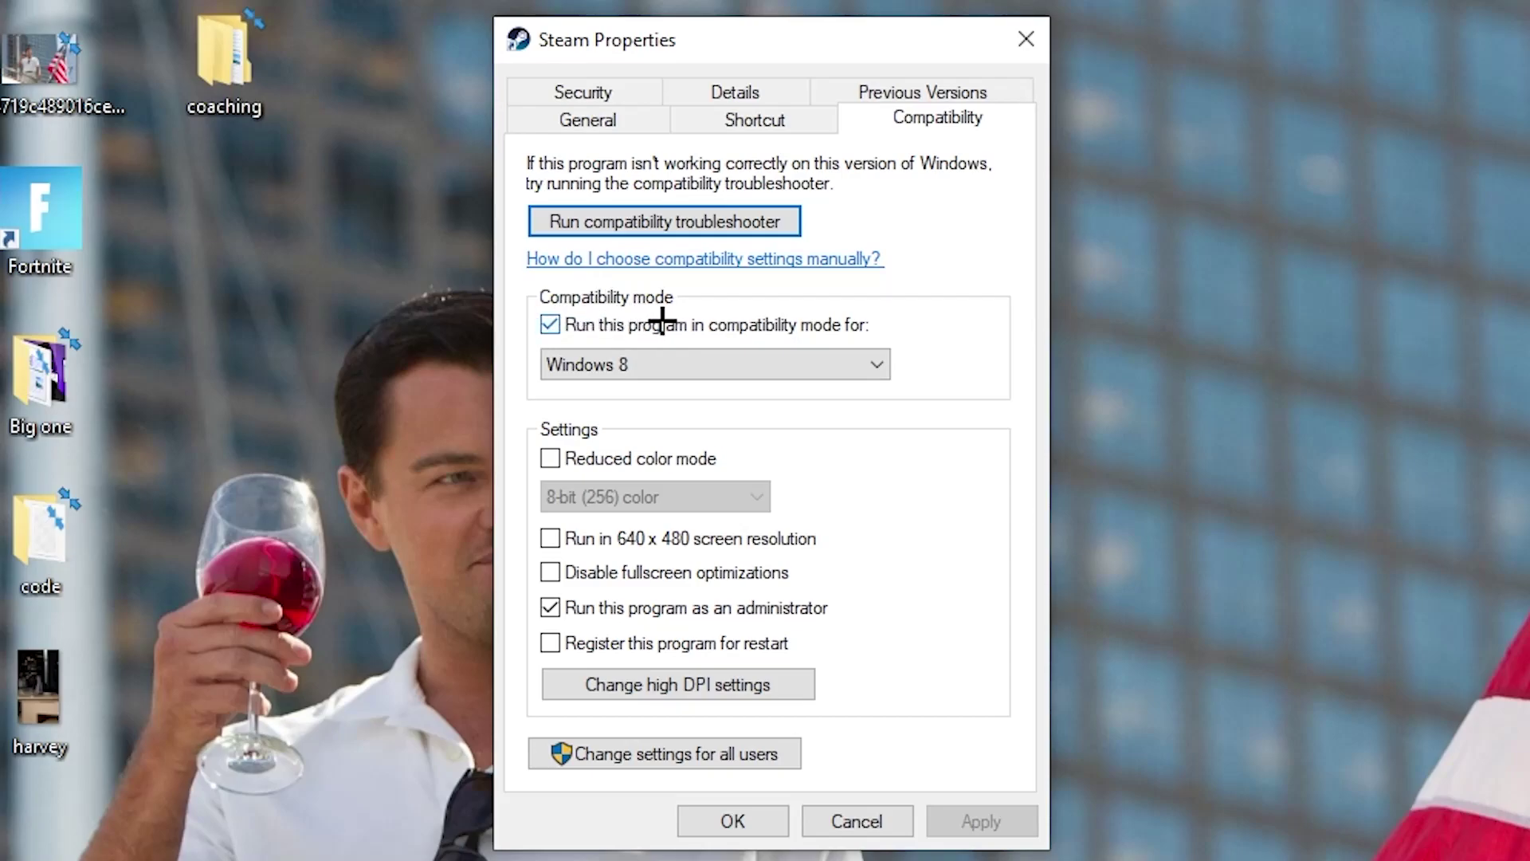
click(854, 355)
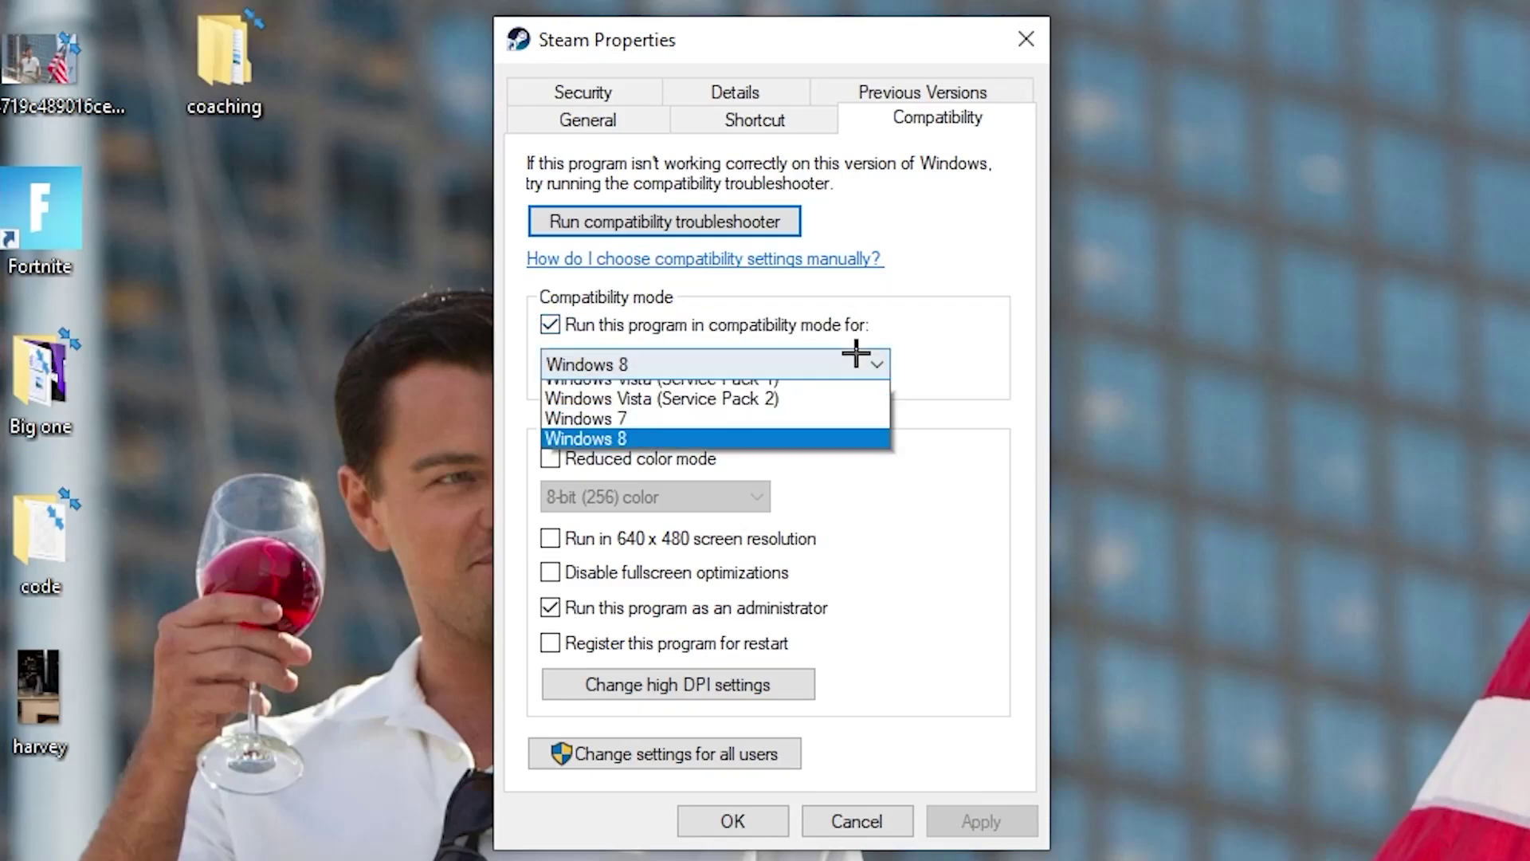
click(928, 333)
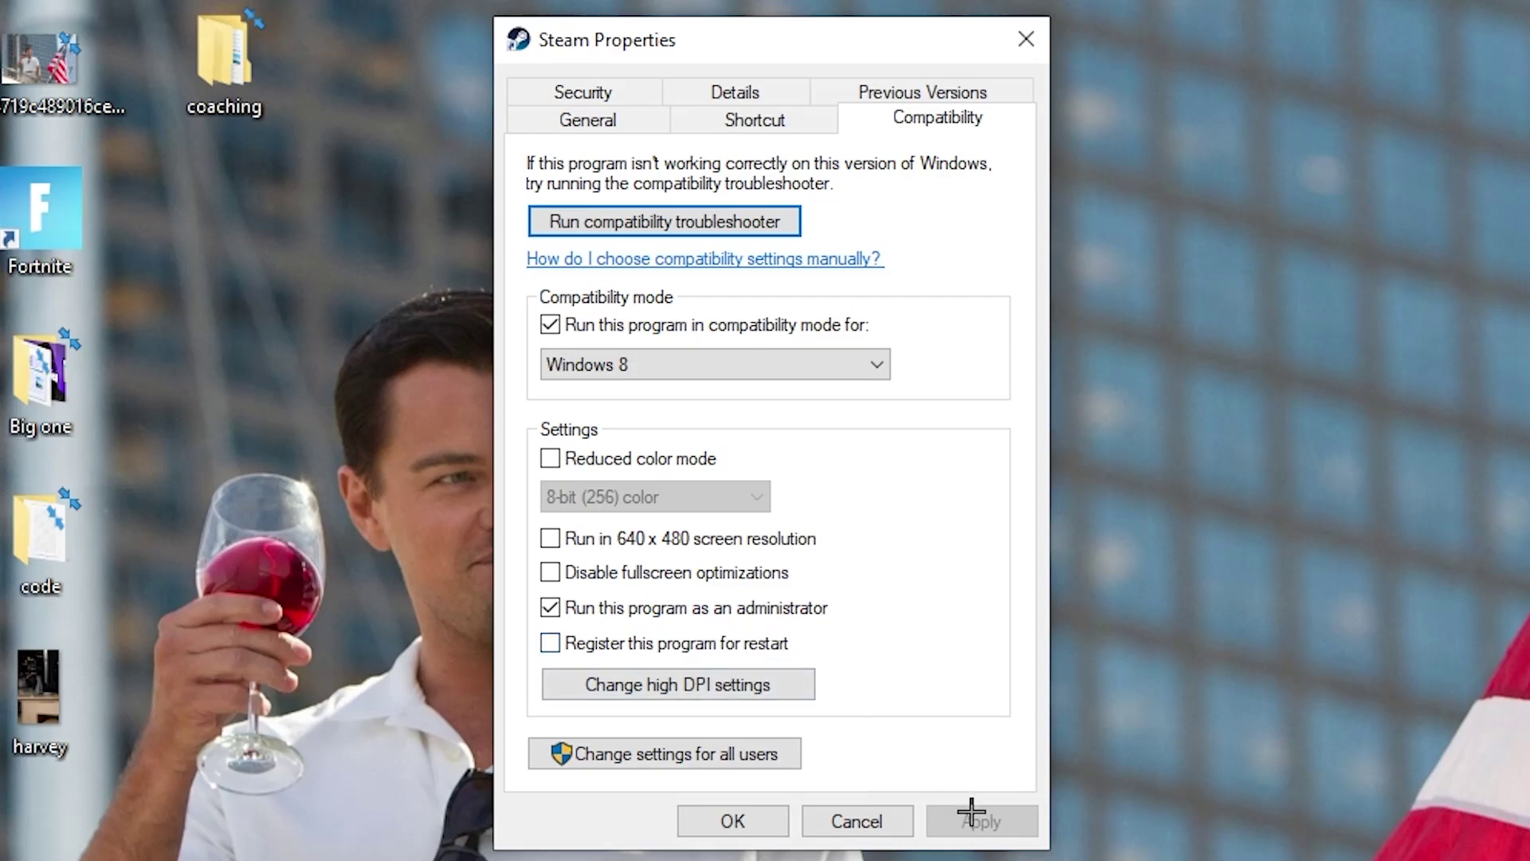
click(741, 819)
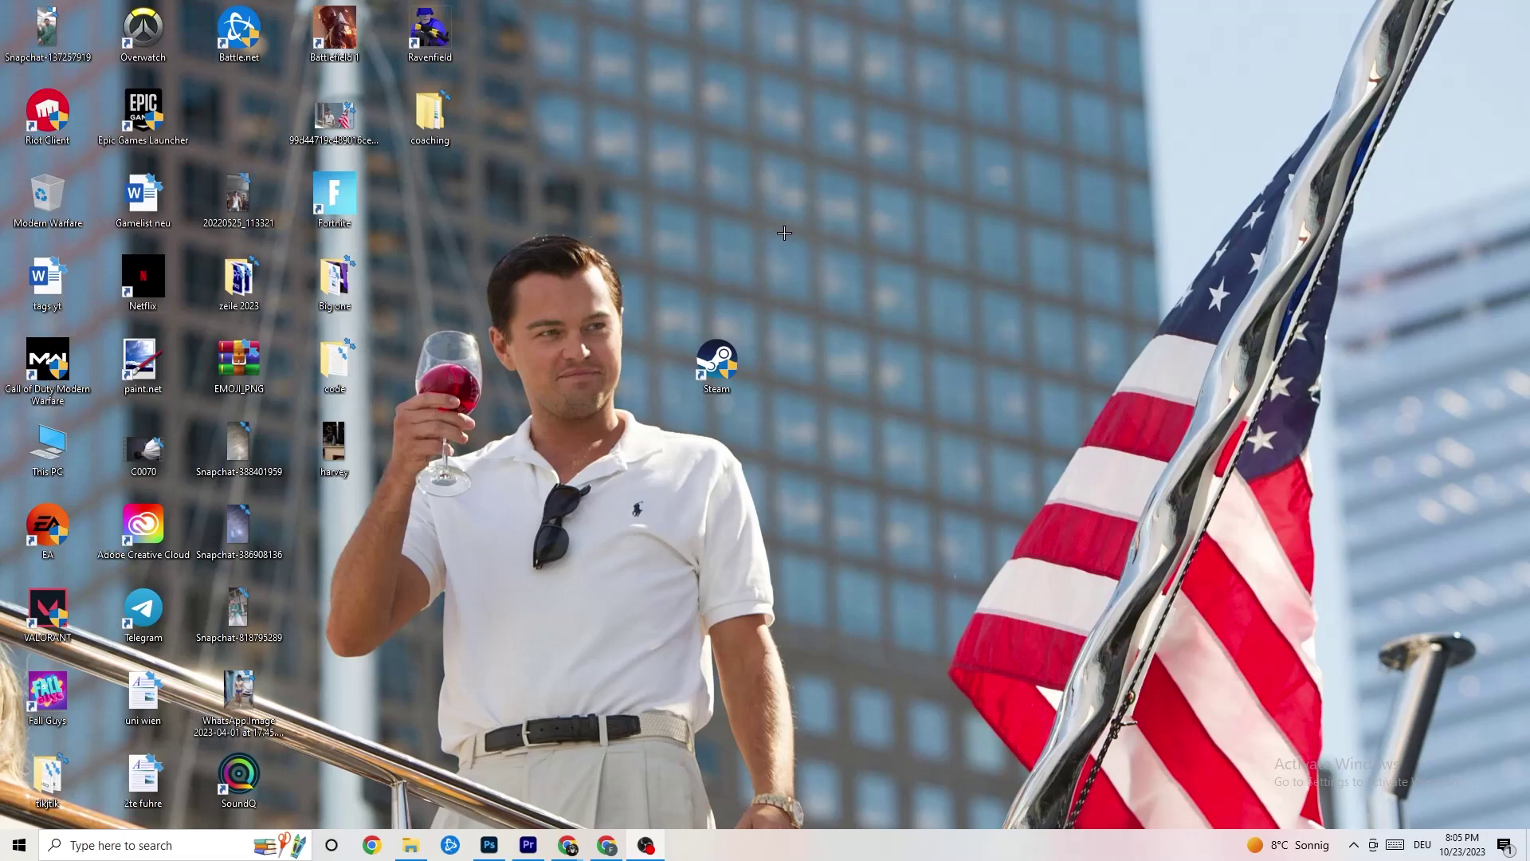
drag(737, 368, 700, 219)
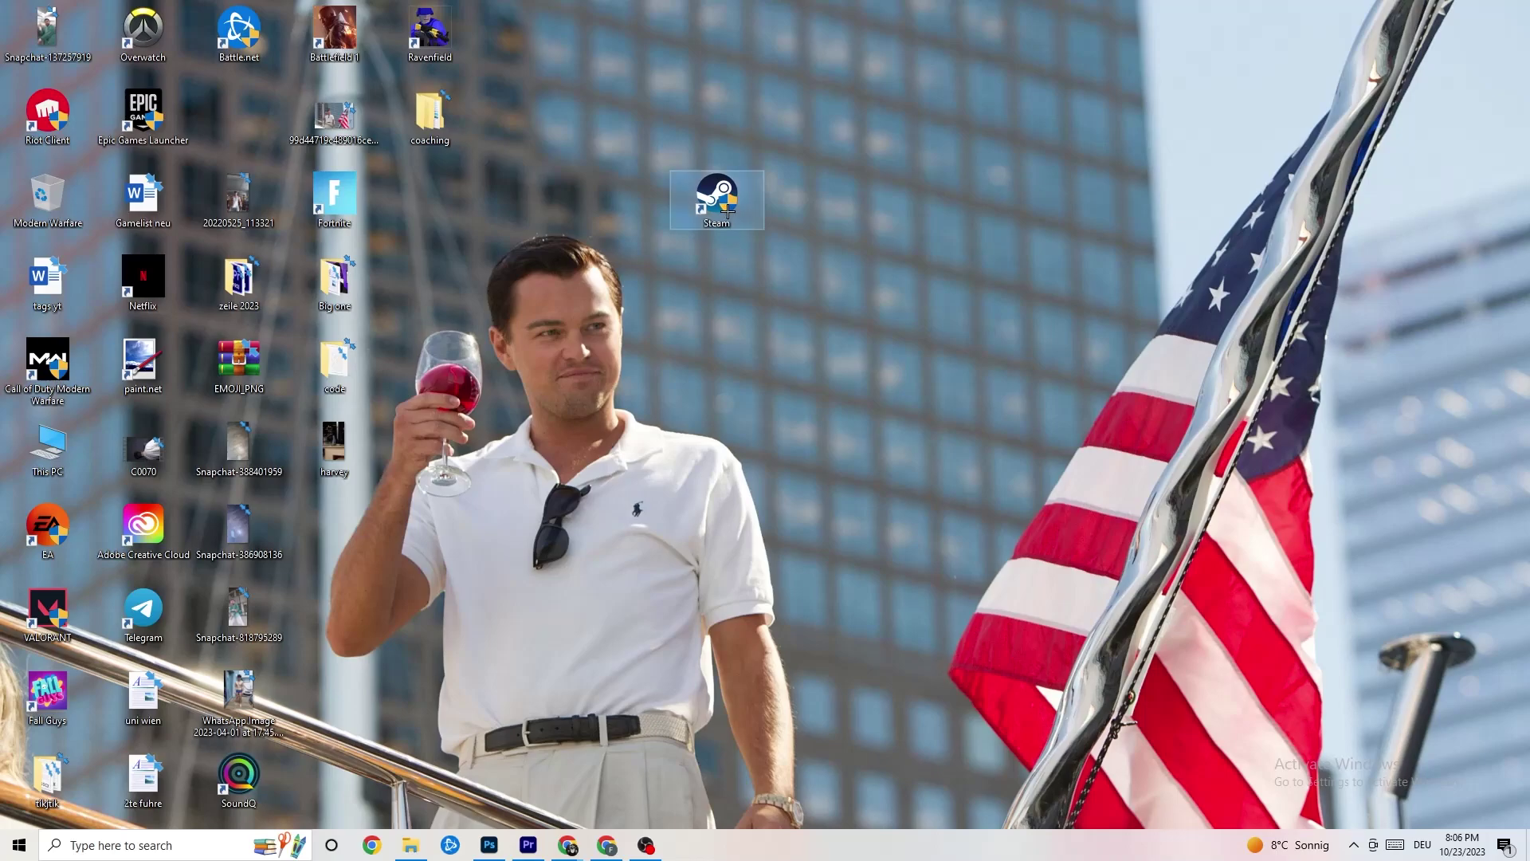
drag(715, 194, 663, 218)
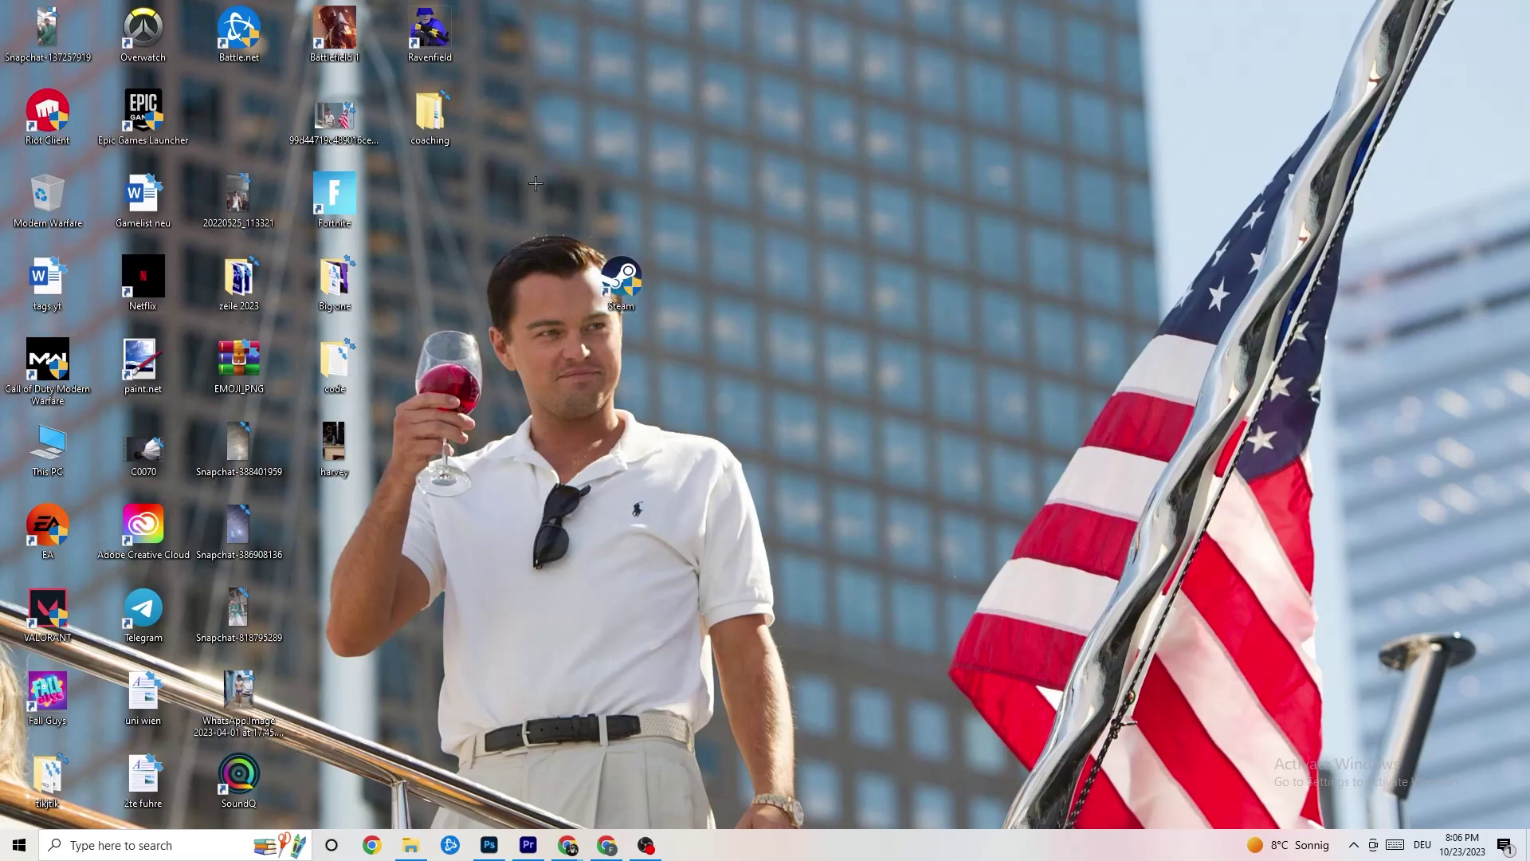
drag(620, 275, 714, 242)
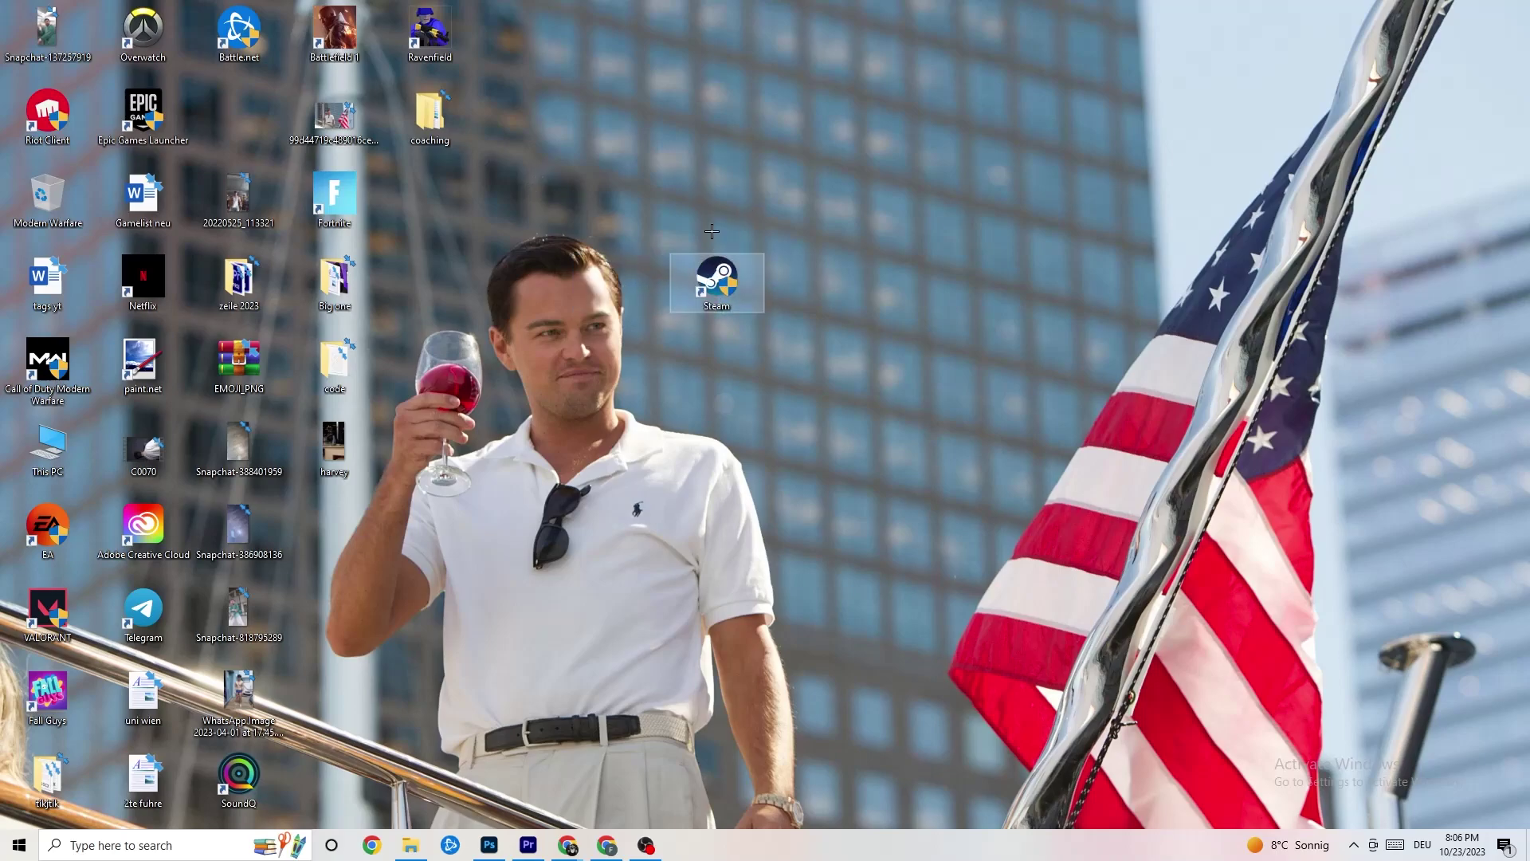
Reopen the Steam shortcut's properties to review its compatibility settings, and close them without changes.
right_click(712, 303)
click(795, 721)
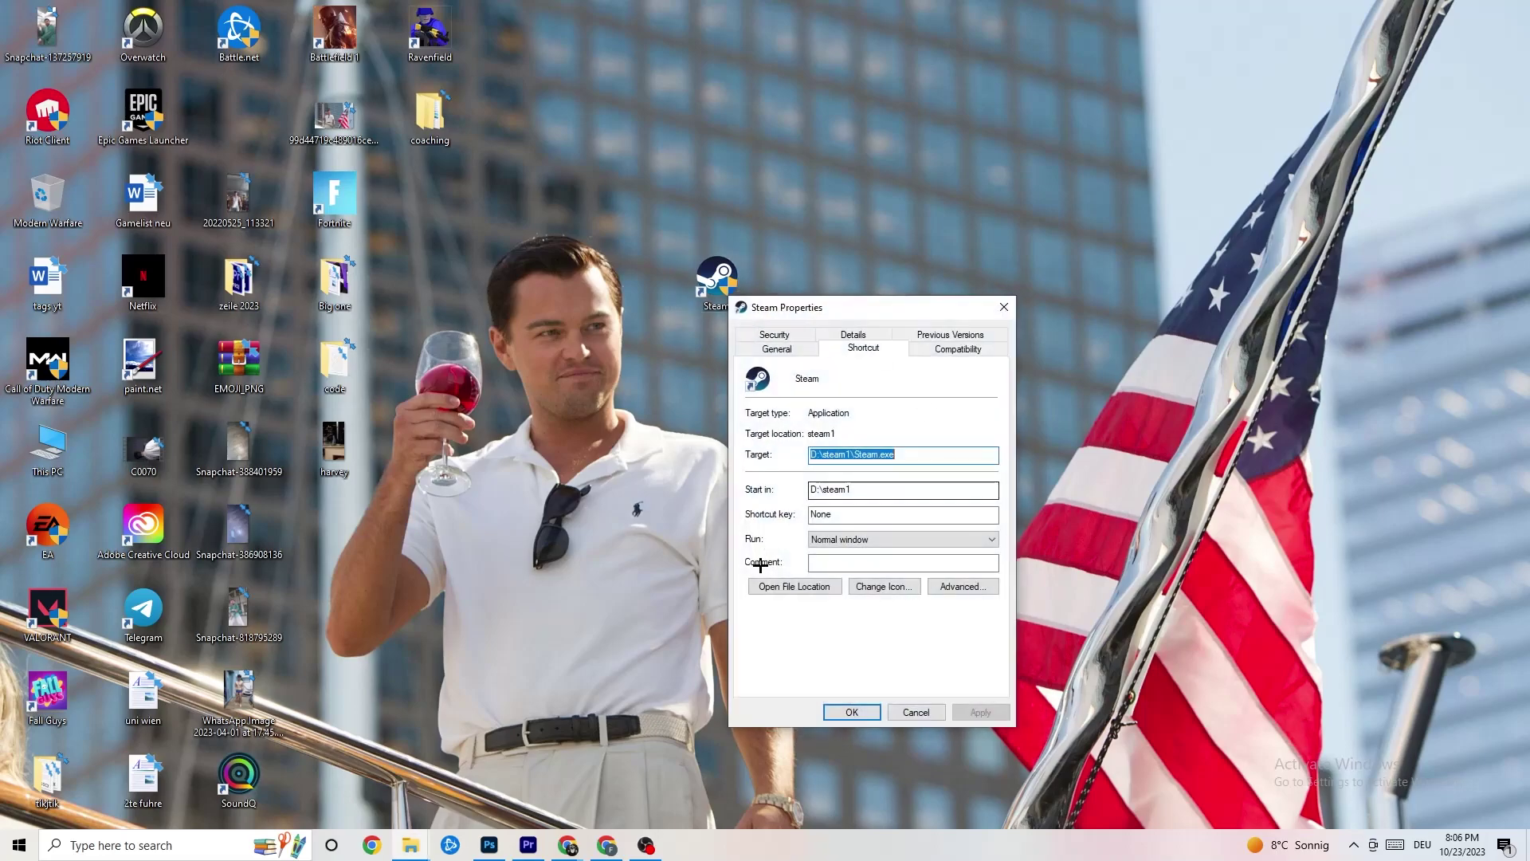
click(960, 348)
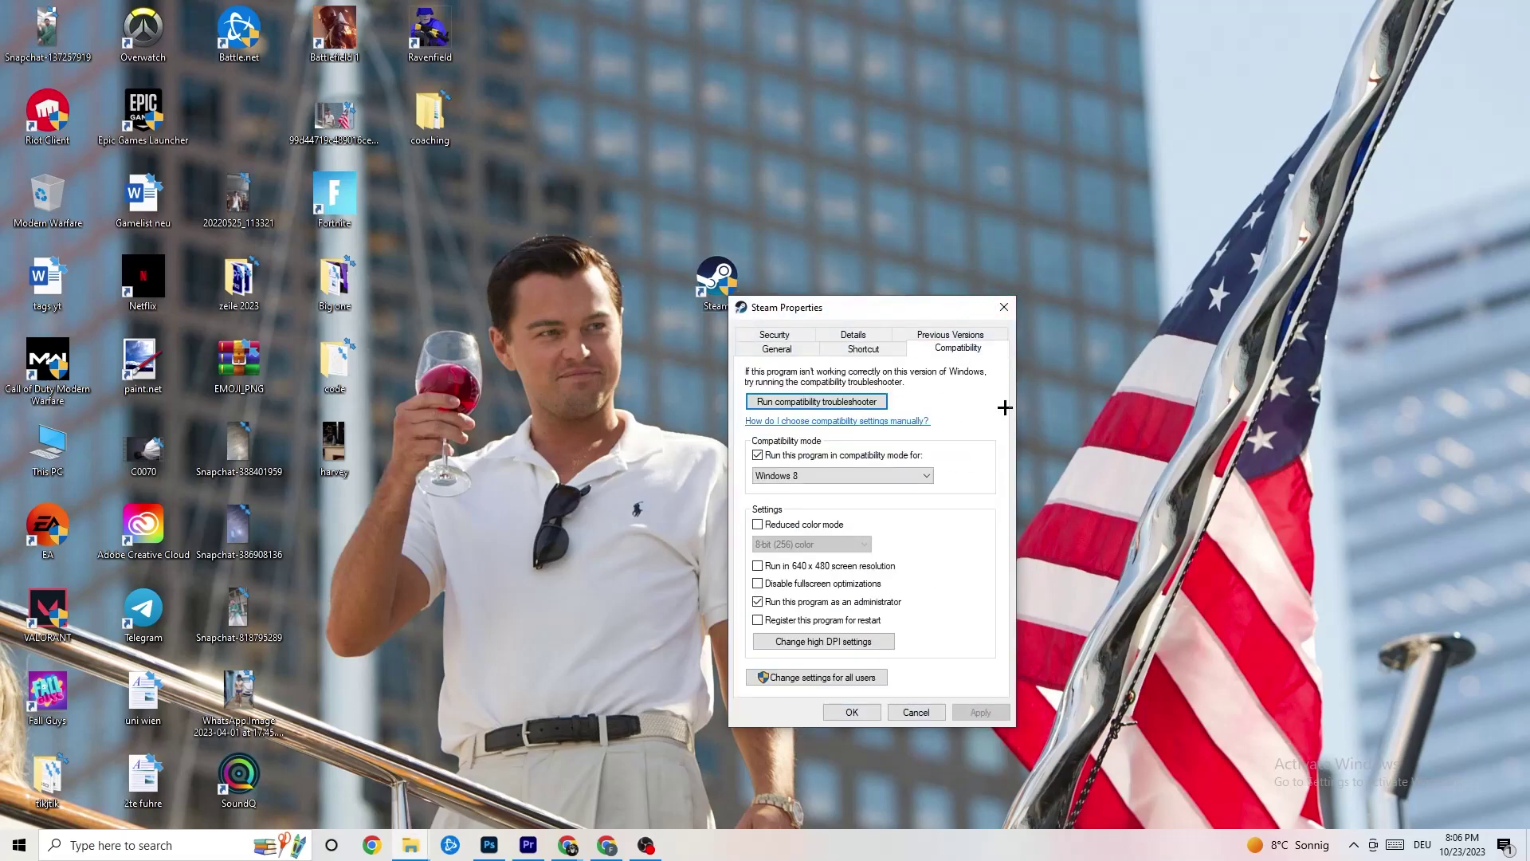
click(1003, 307)
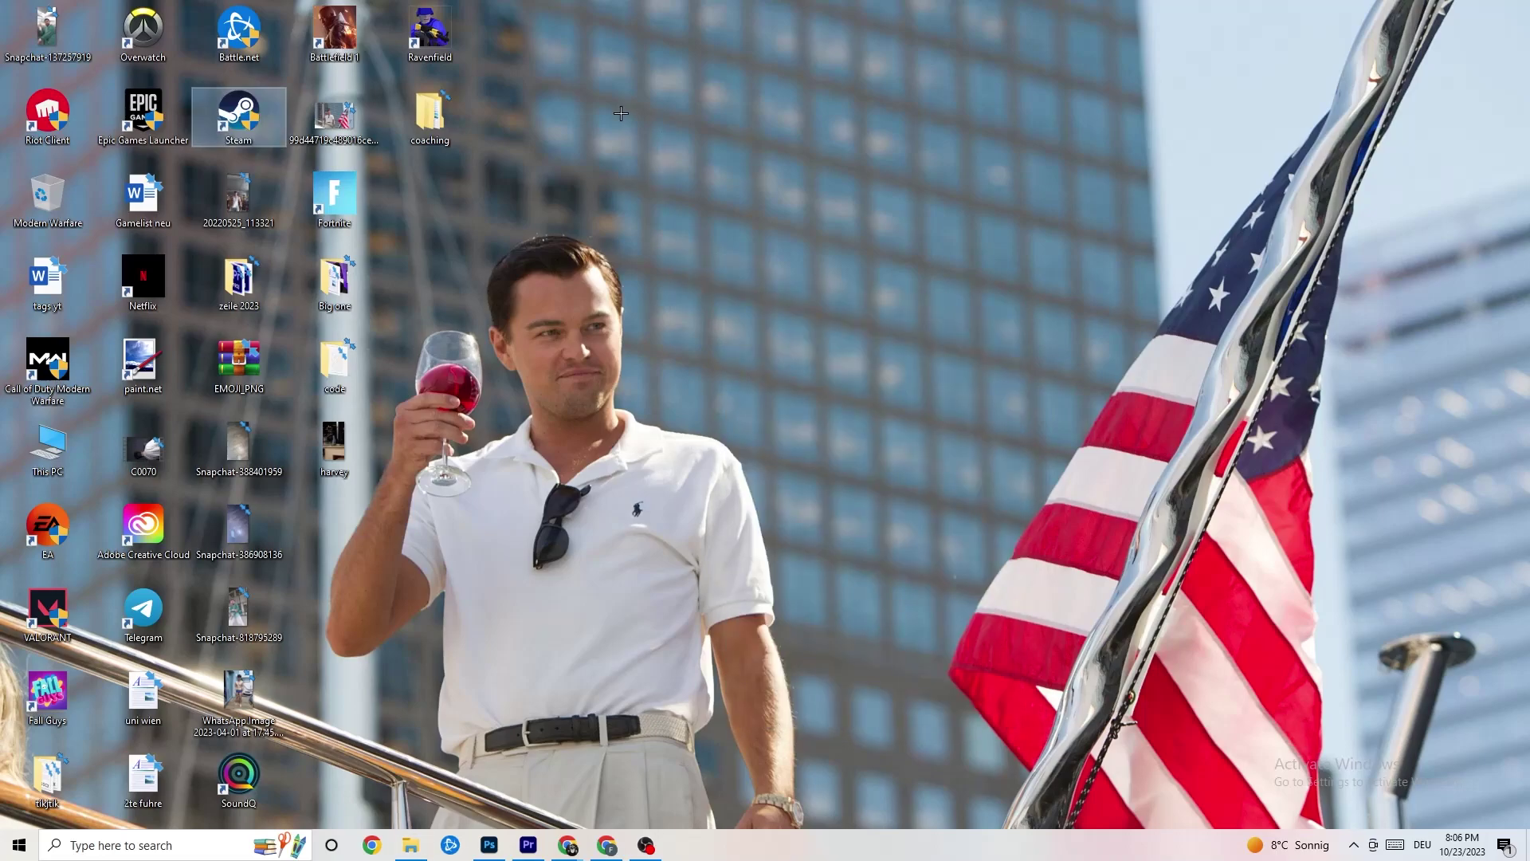
click(742, 155)
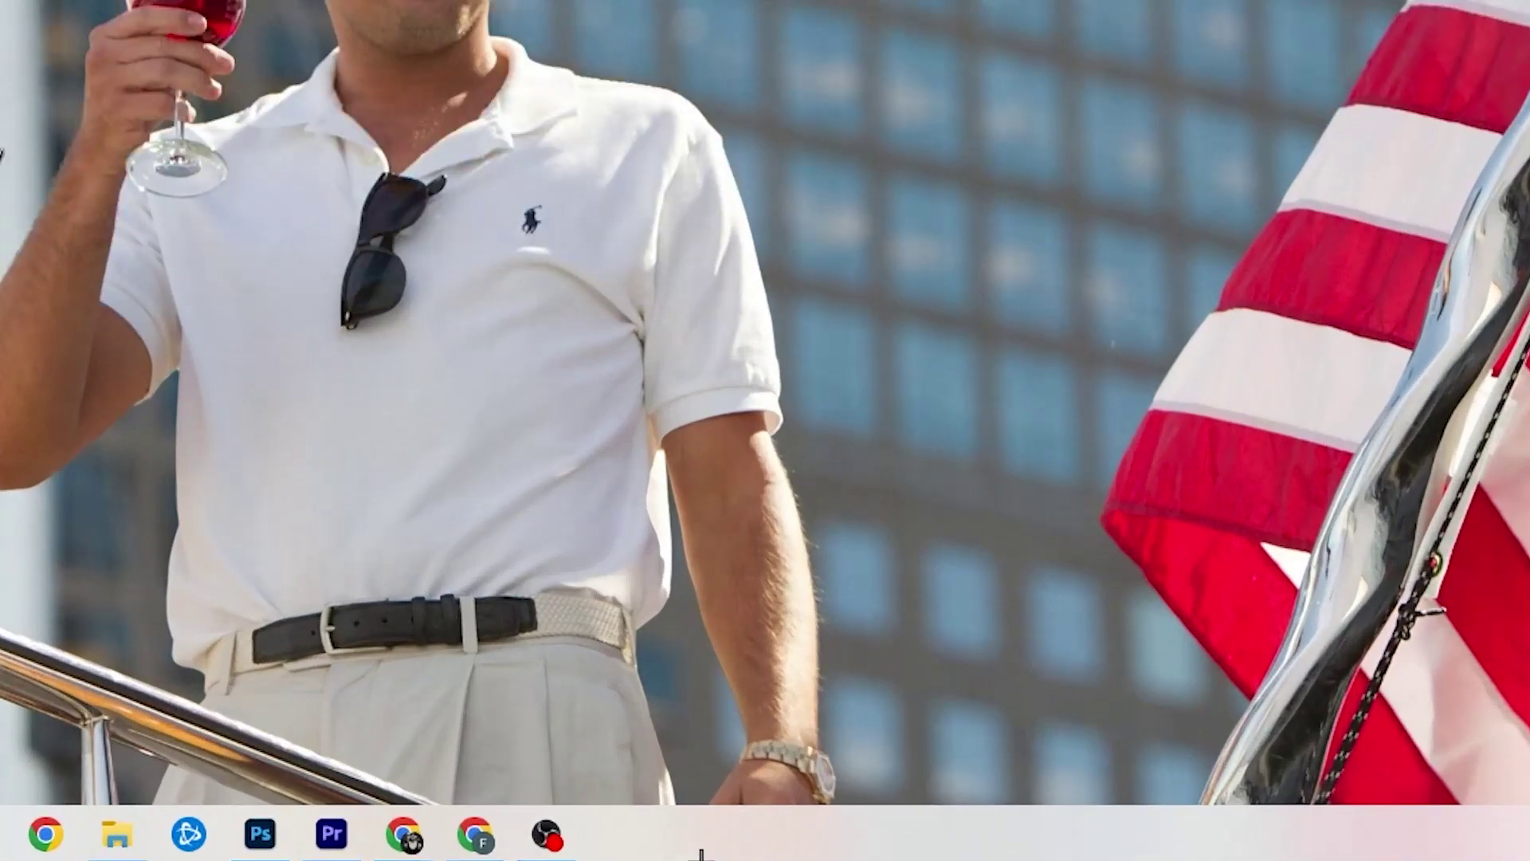
Open Task Manager and maximize its window.
right_click(655, 846)
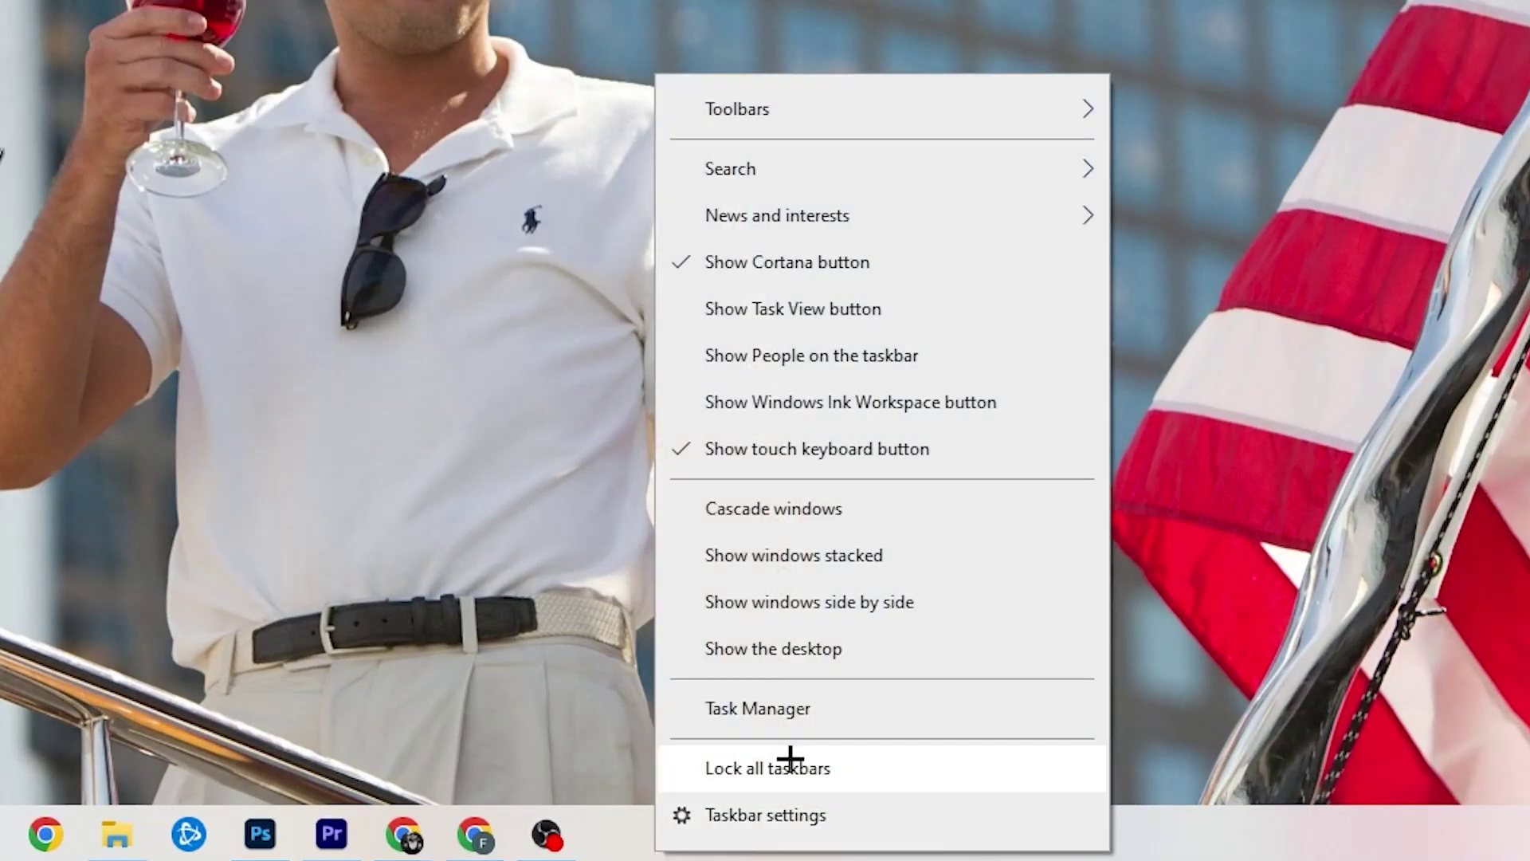
click(794, 717)
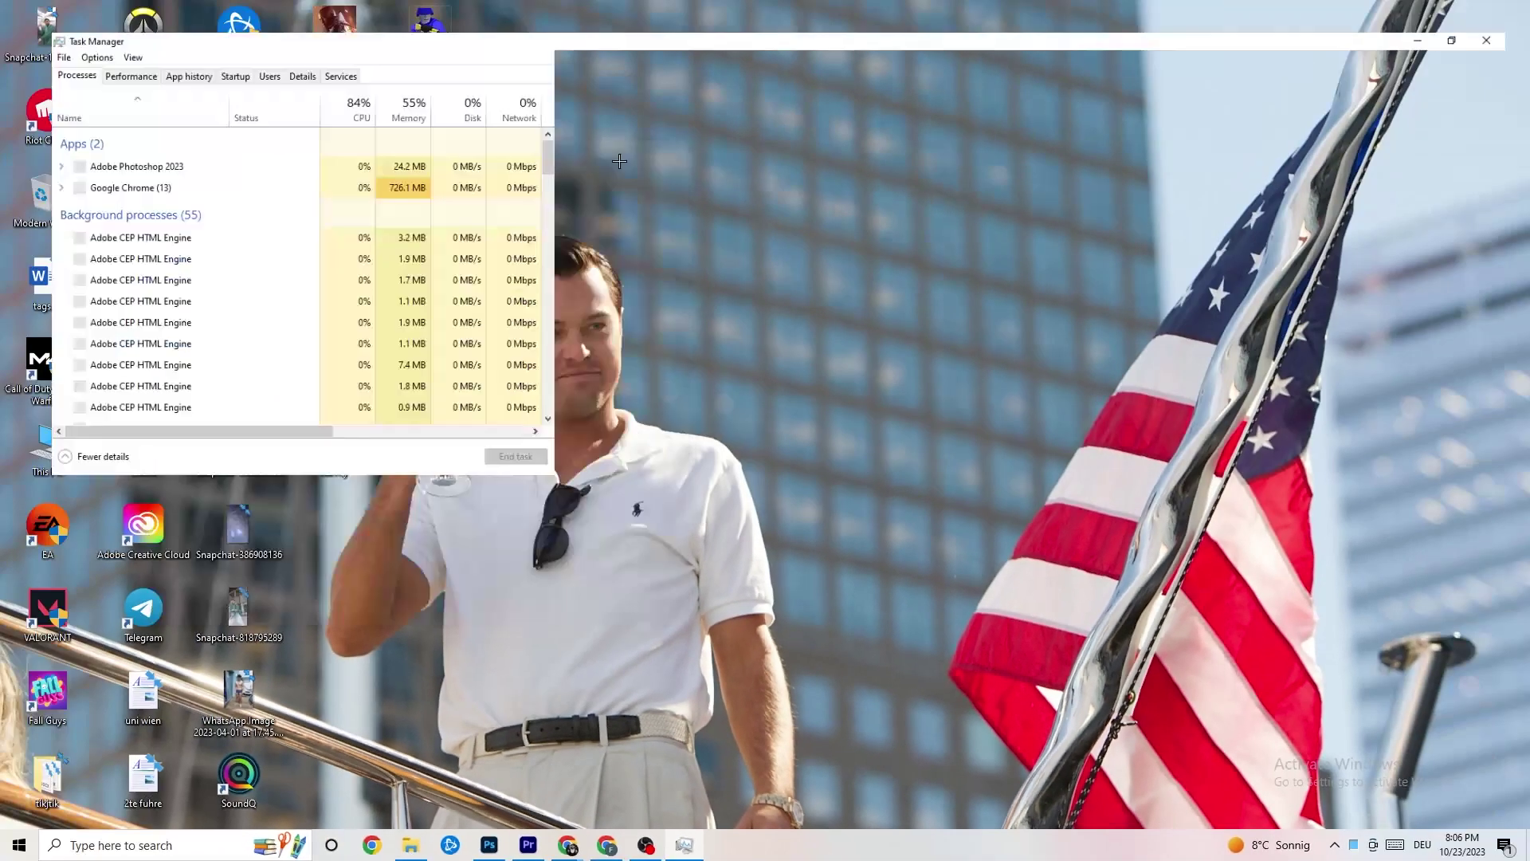
drag(510, 10, 660, 69)
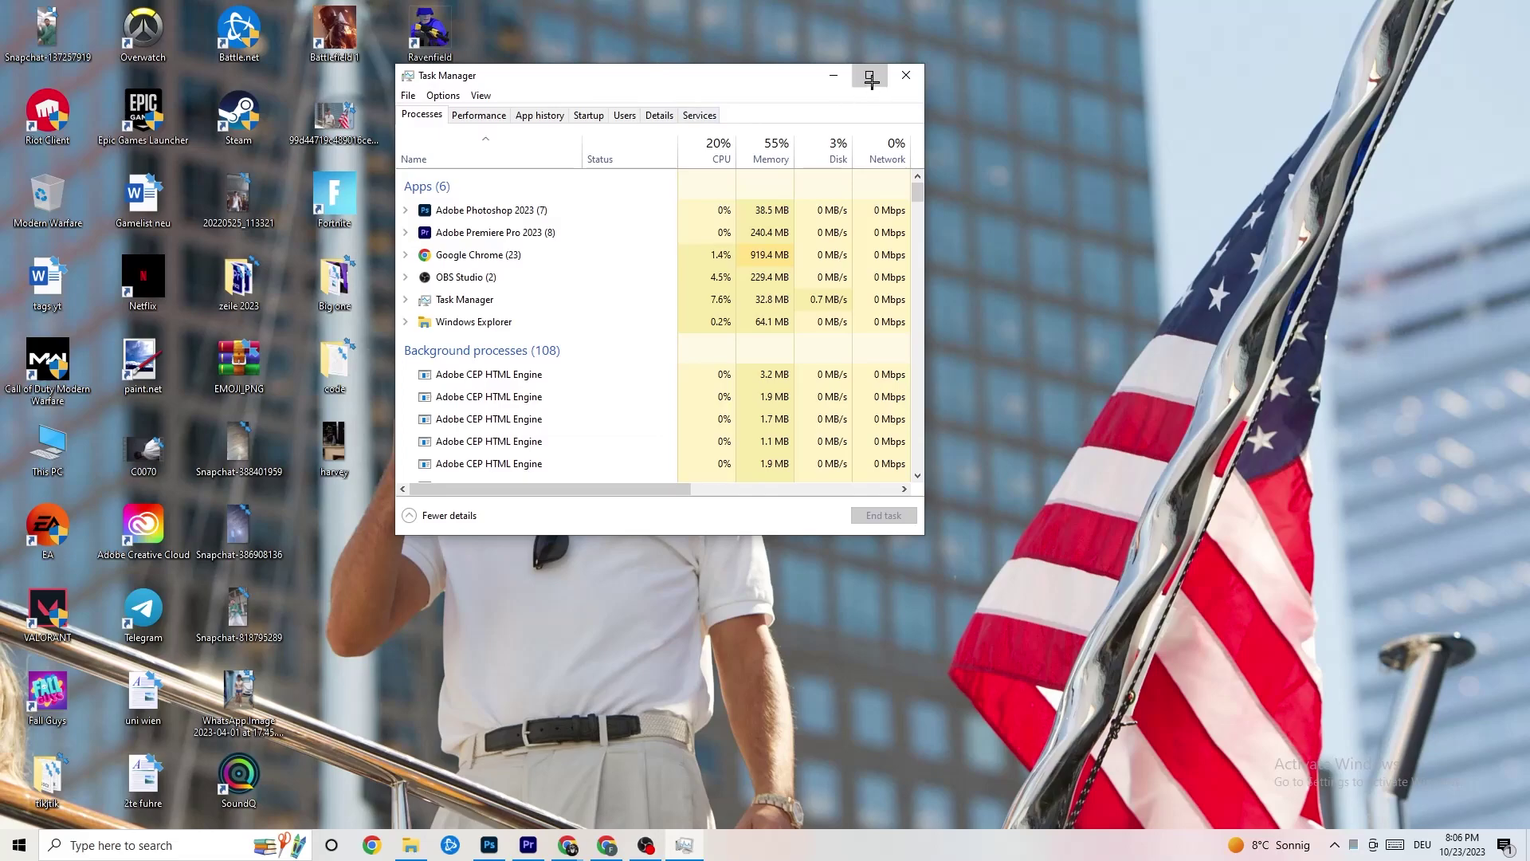
click(869, 74)
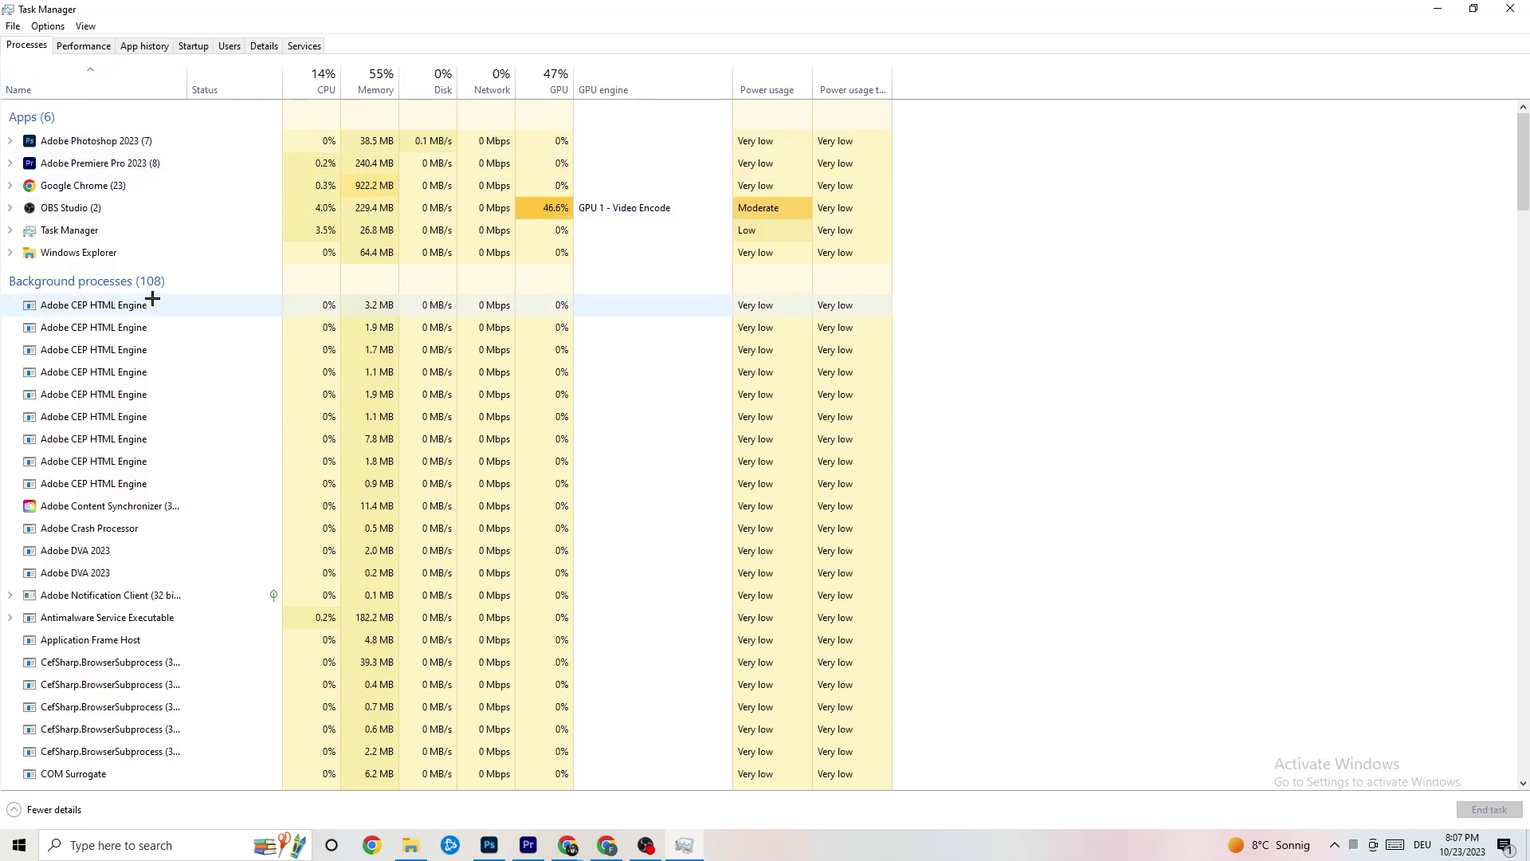
Look through the running processes and end the Adobe Photoshop 2023 task.
scroll(115, 472, down, 12)
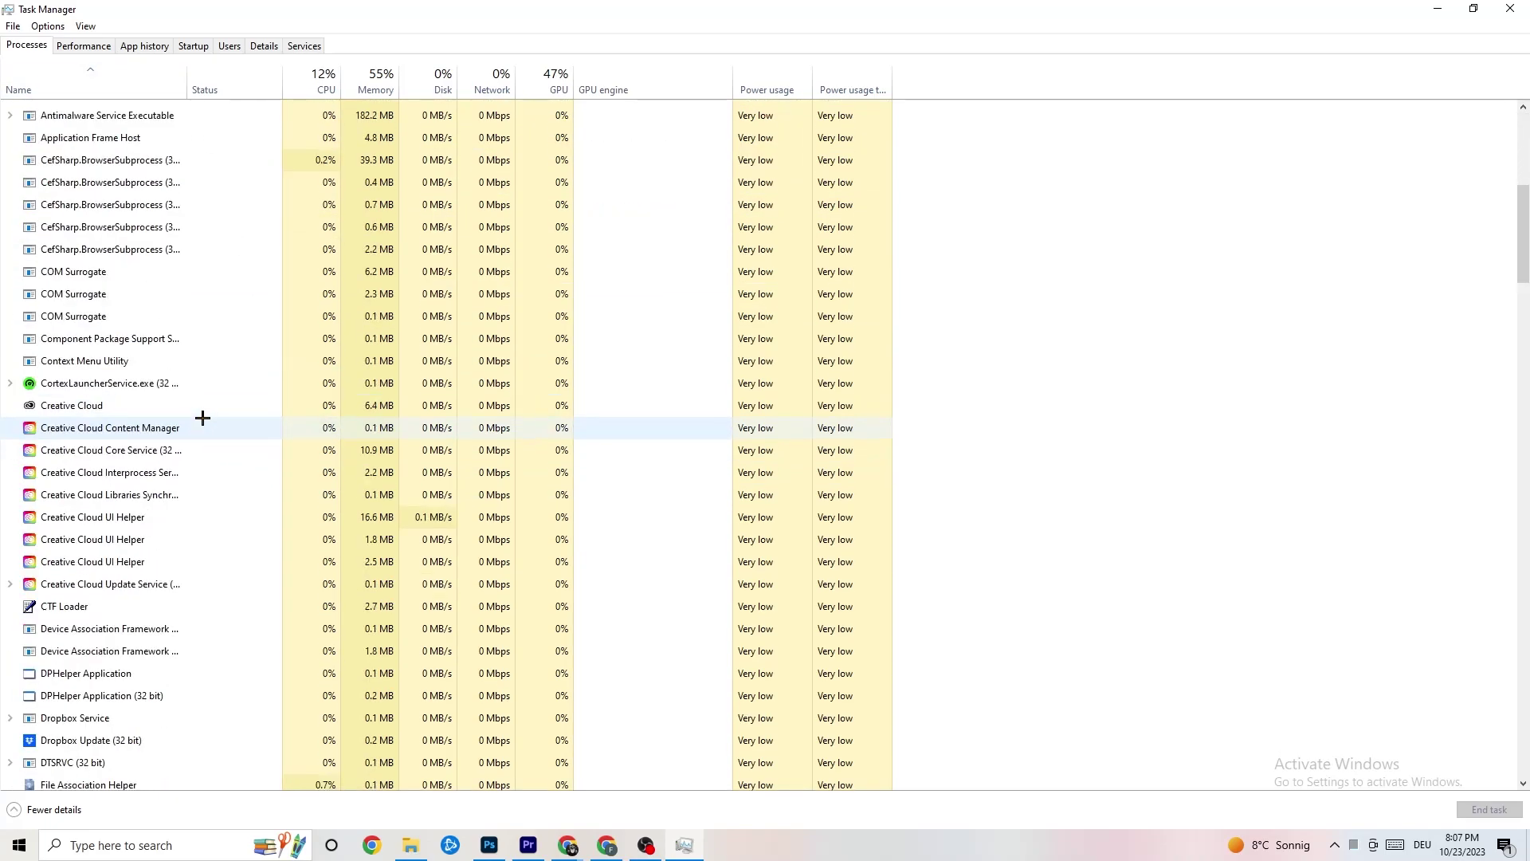
scroll(408, 389, down, 4)
scroll(420, 393, up, 15)
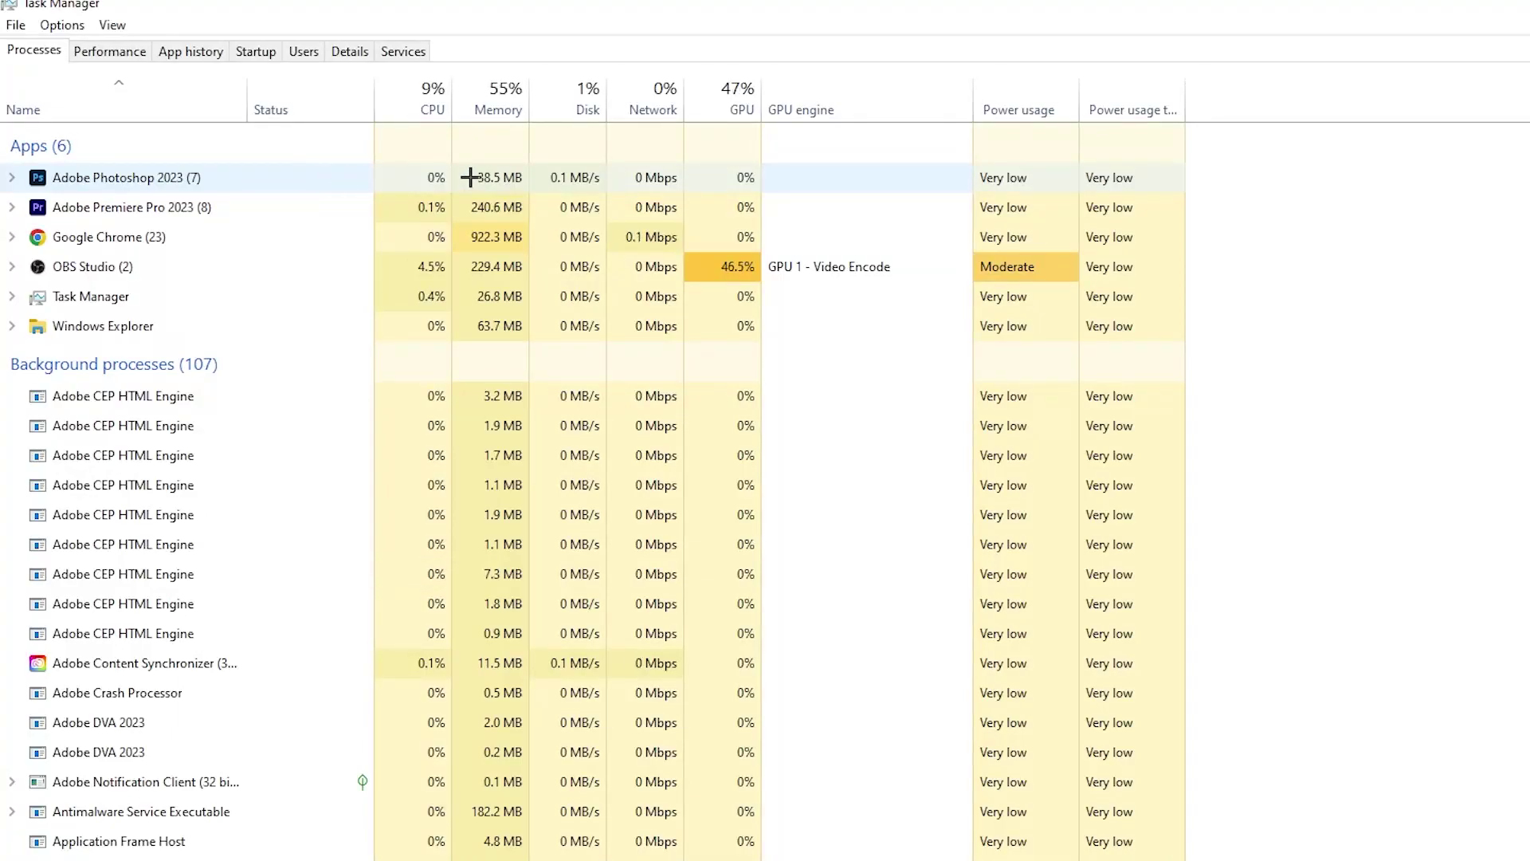
right_click(545, 179)
right_click(278, 186)
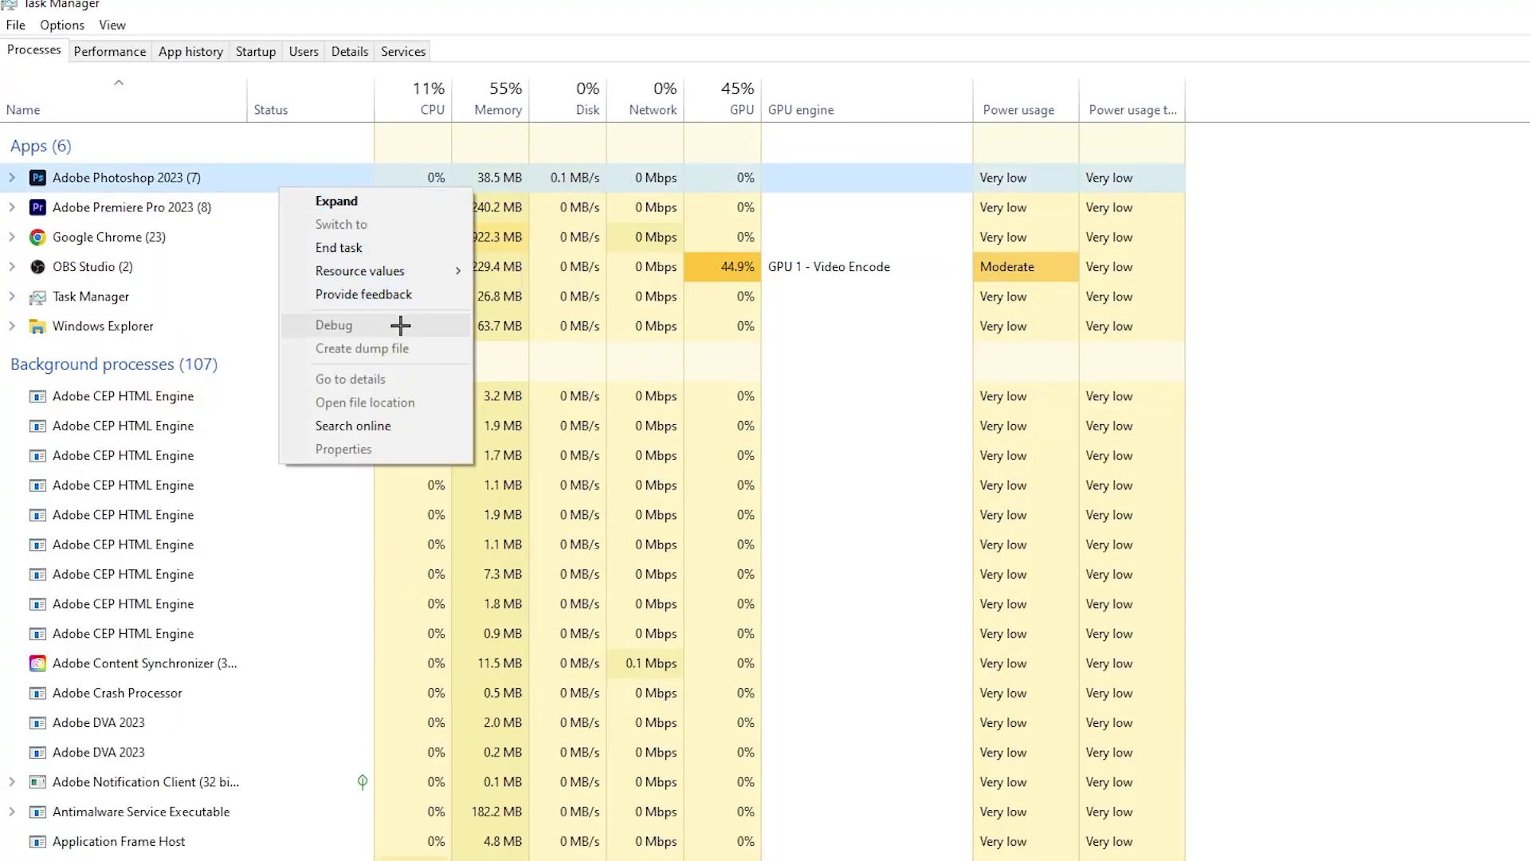
click(401, 243)
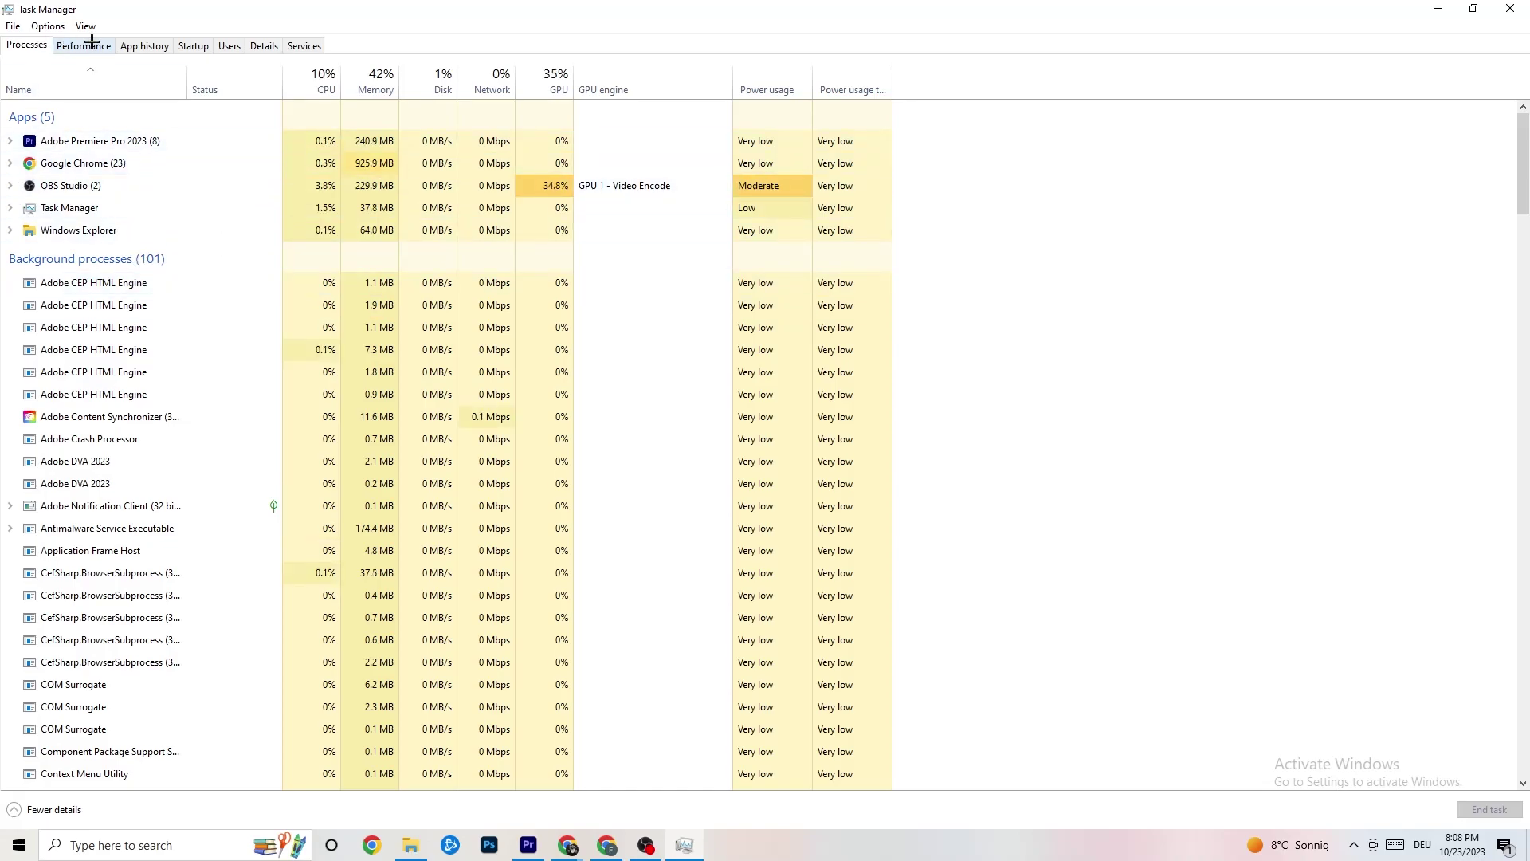
Look at the available priority levels for the Adobe Premiere Pro process in the process details, without choosing one.
click(269, 41)
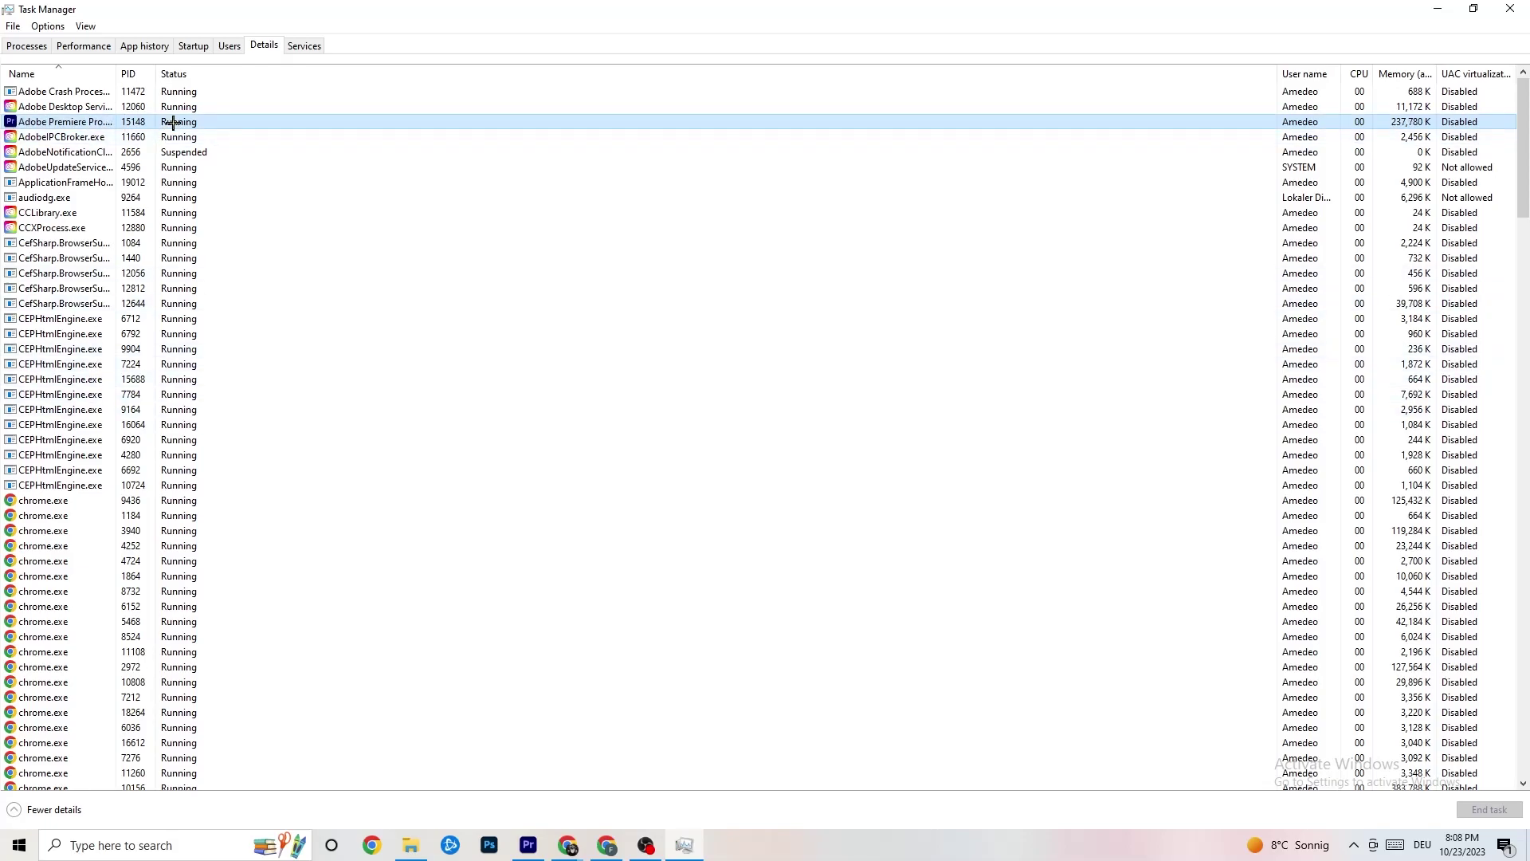
right_click(173, 123)
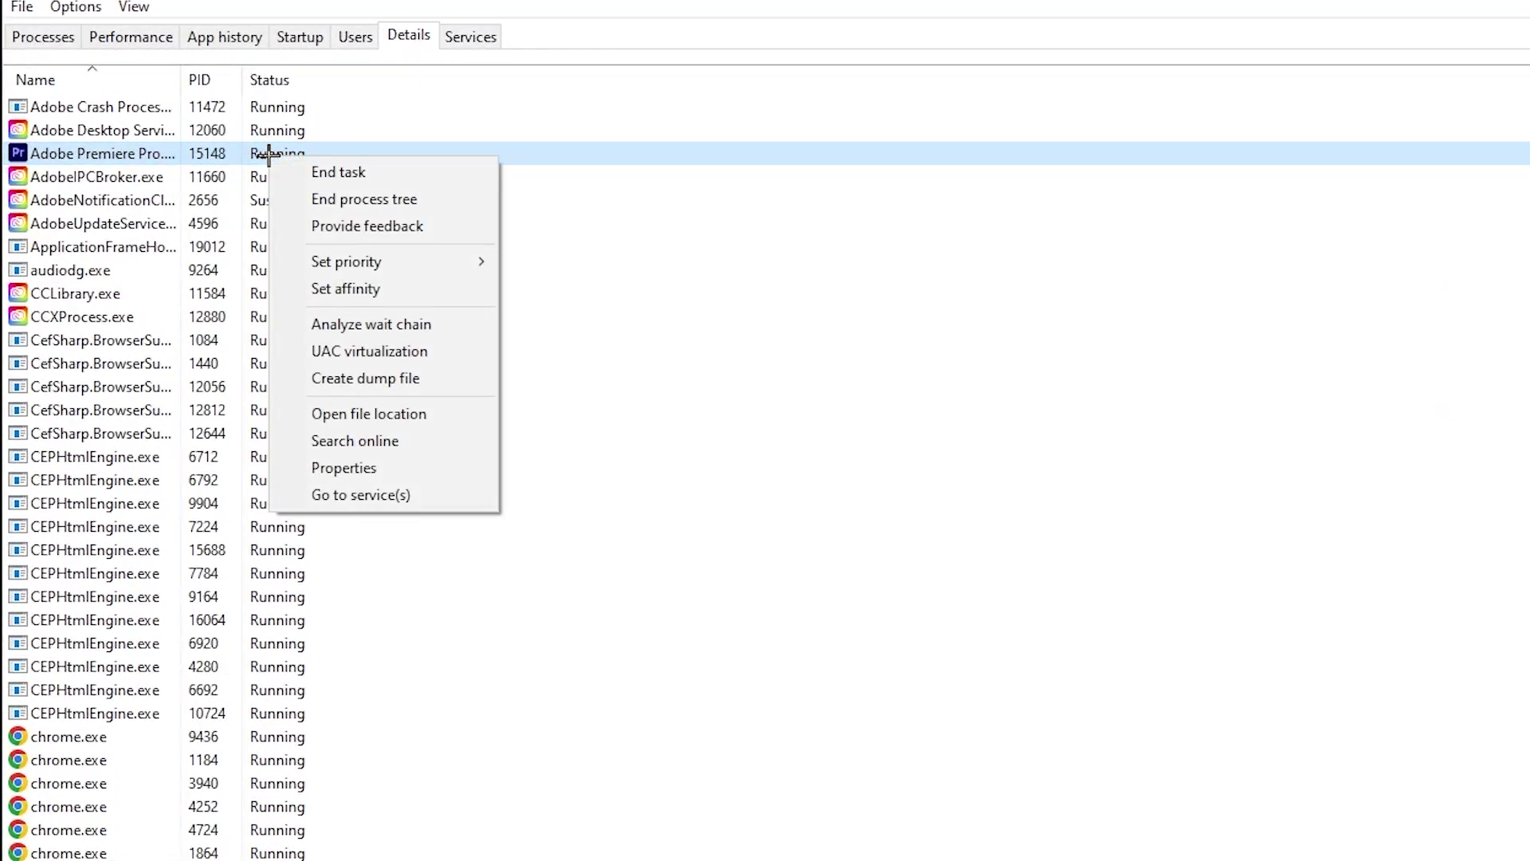
mouse_move(417, 263)
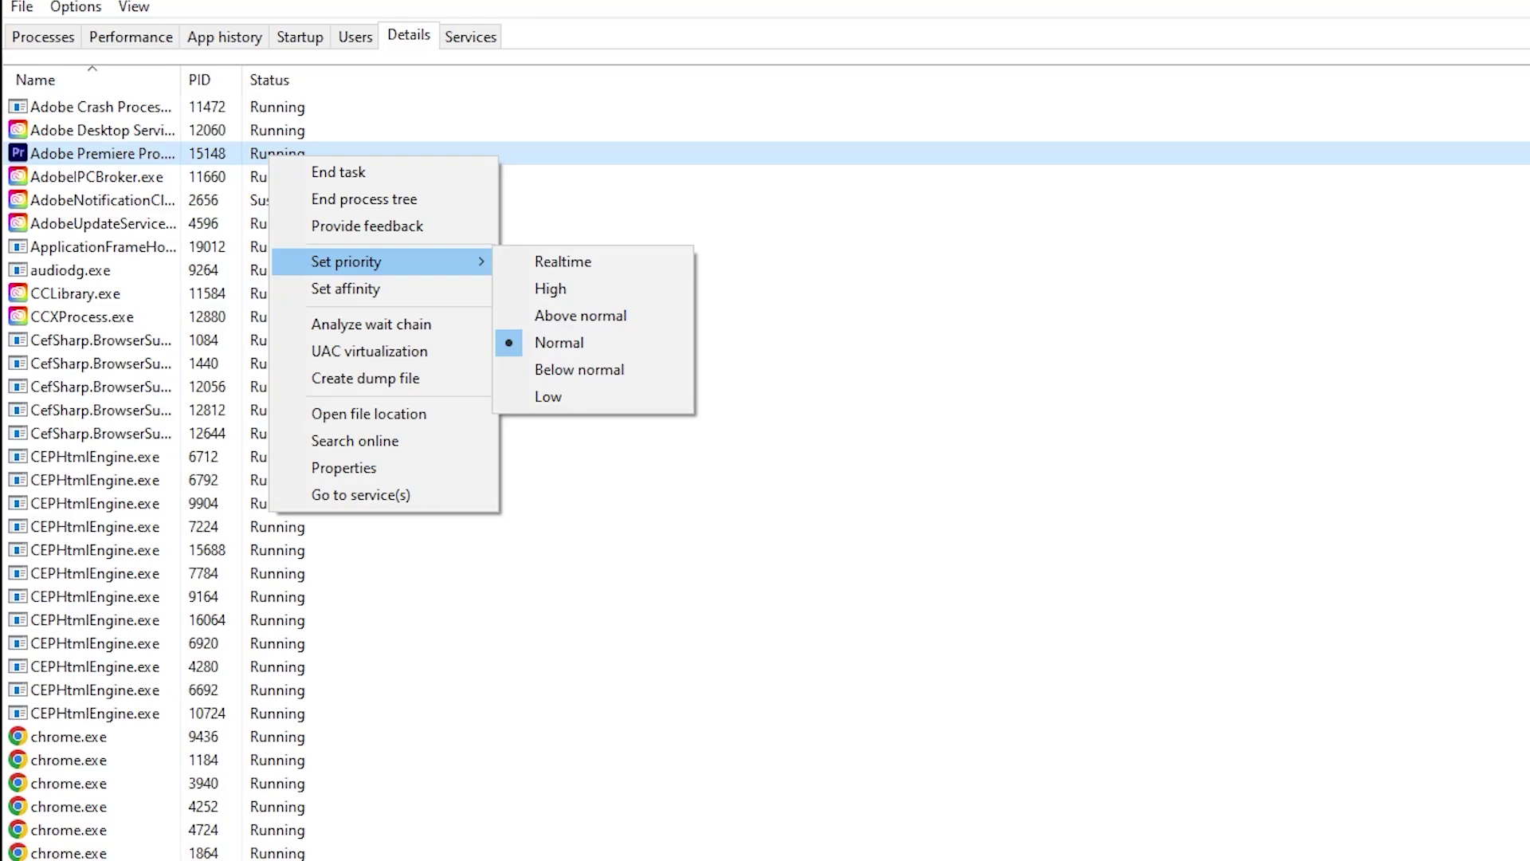
click(557, 108)
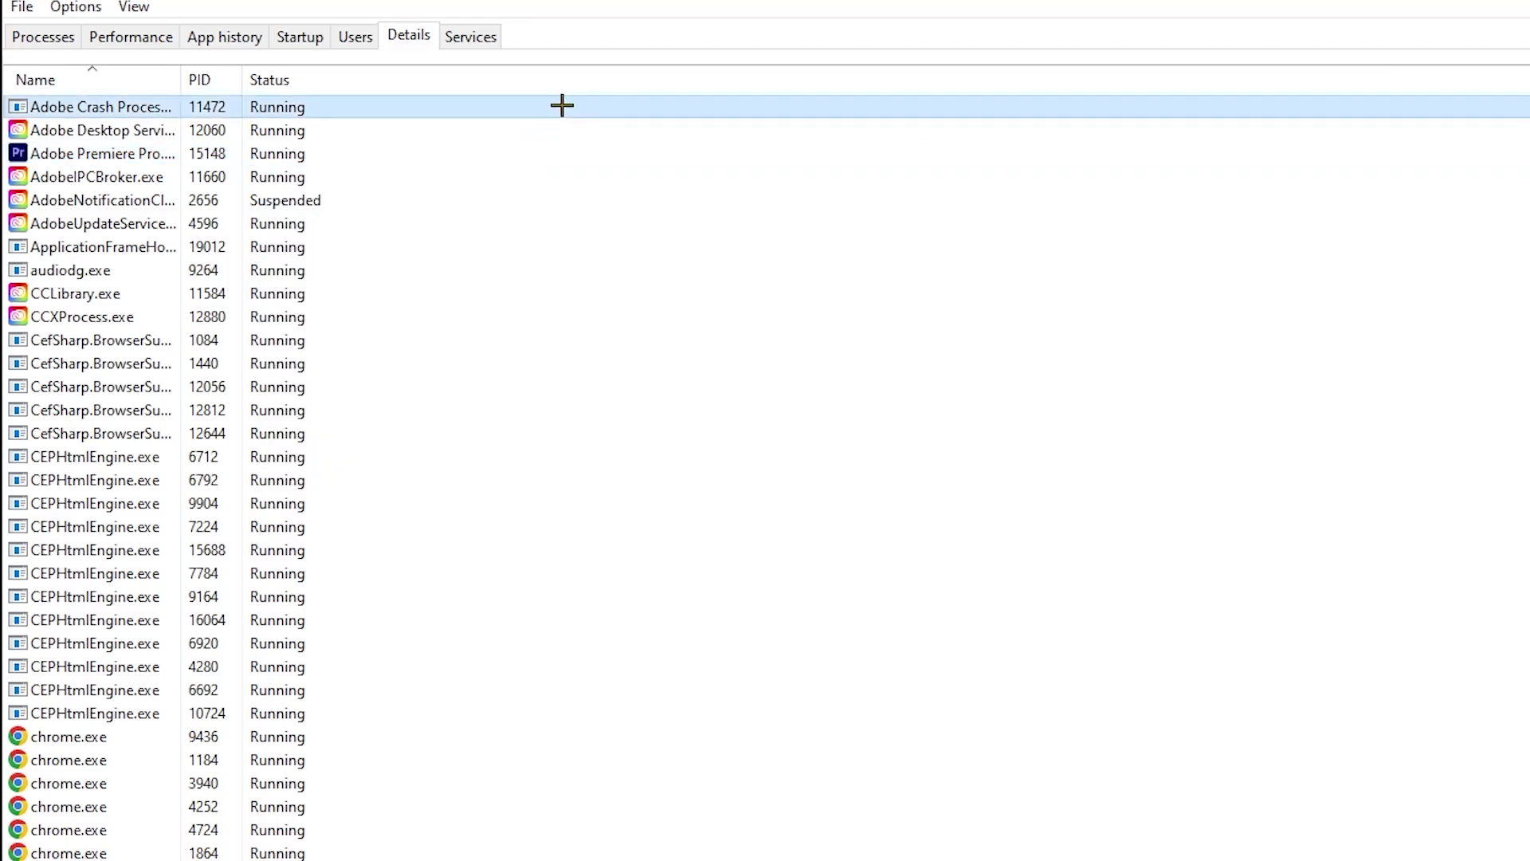
Review the startup programs and the options for Adobe Updater Startup Utility, and close Task Manager without changes.
click(301, 35)
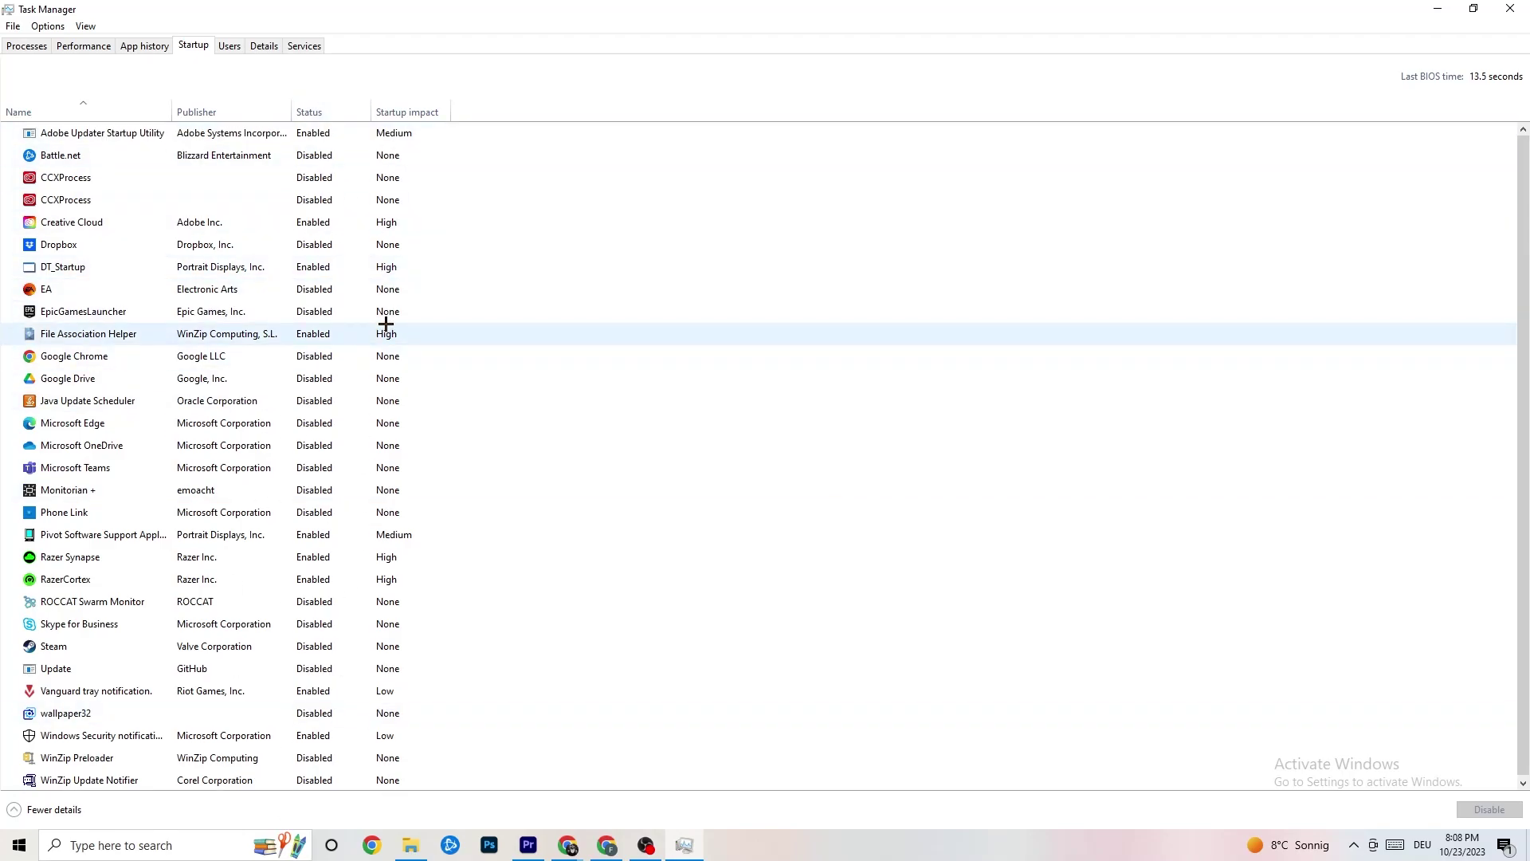
right_click(327, 139)
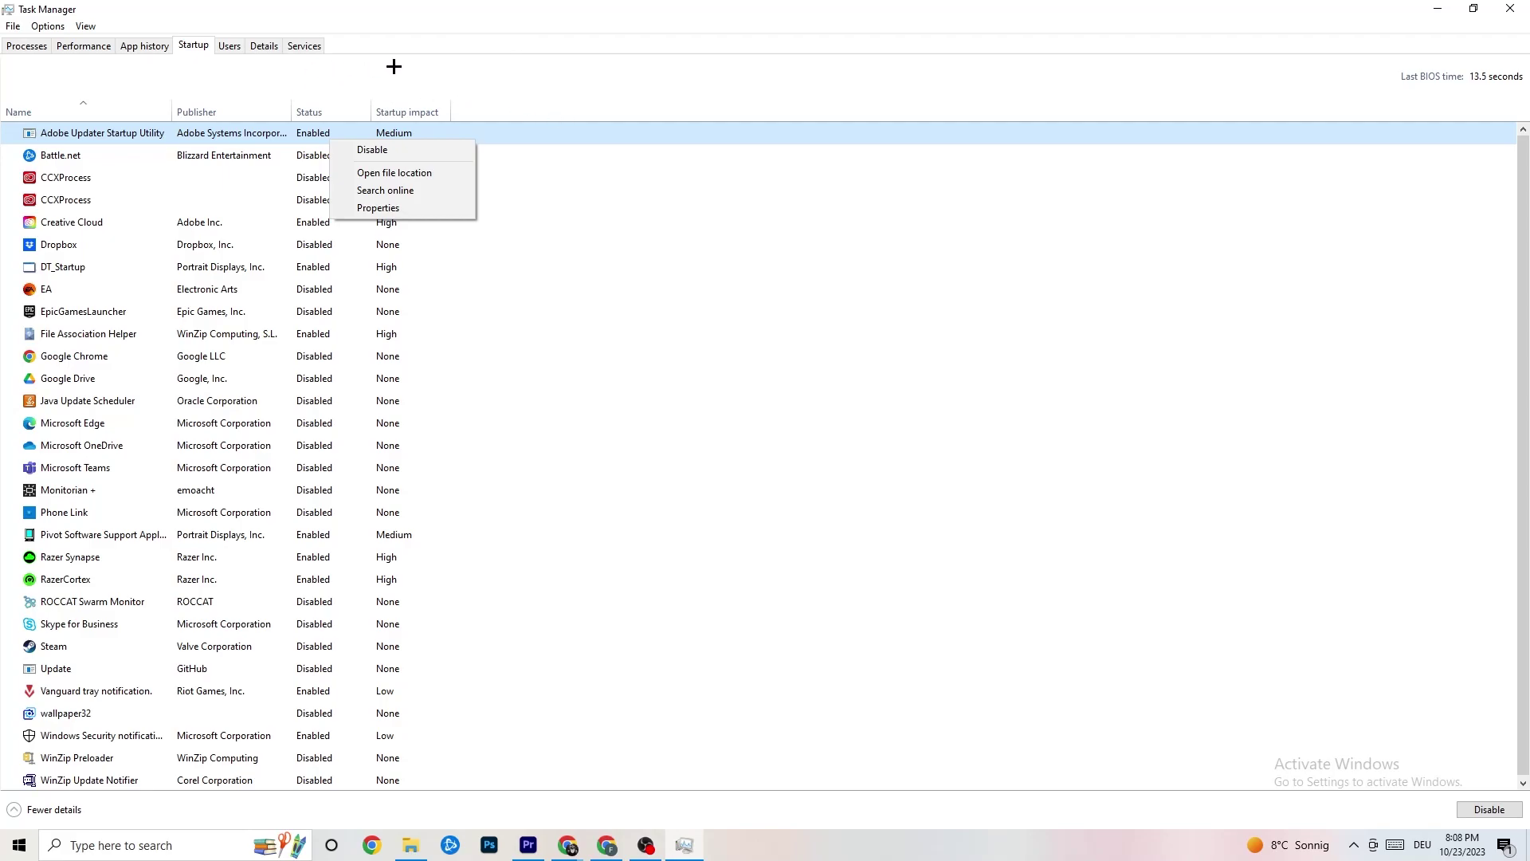
click(542, 4)
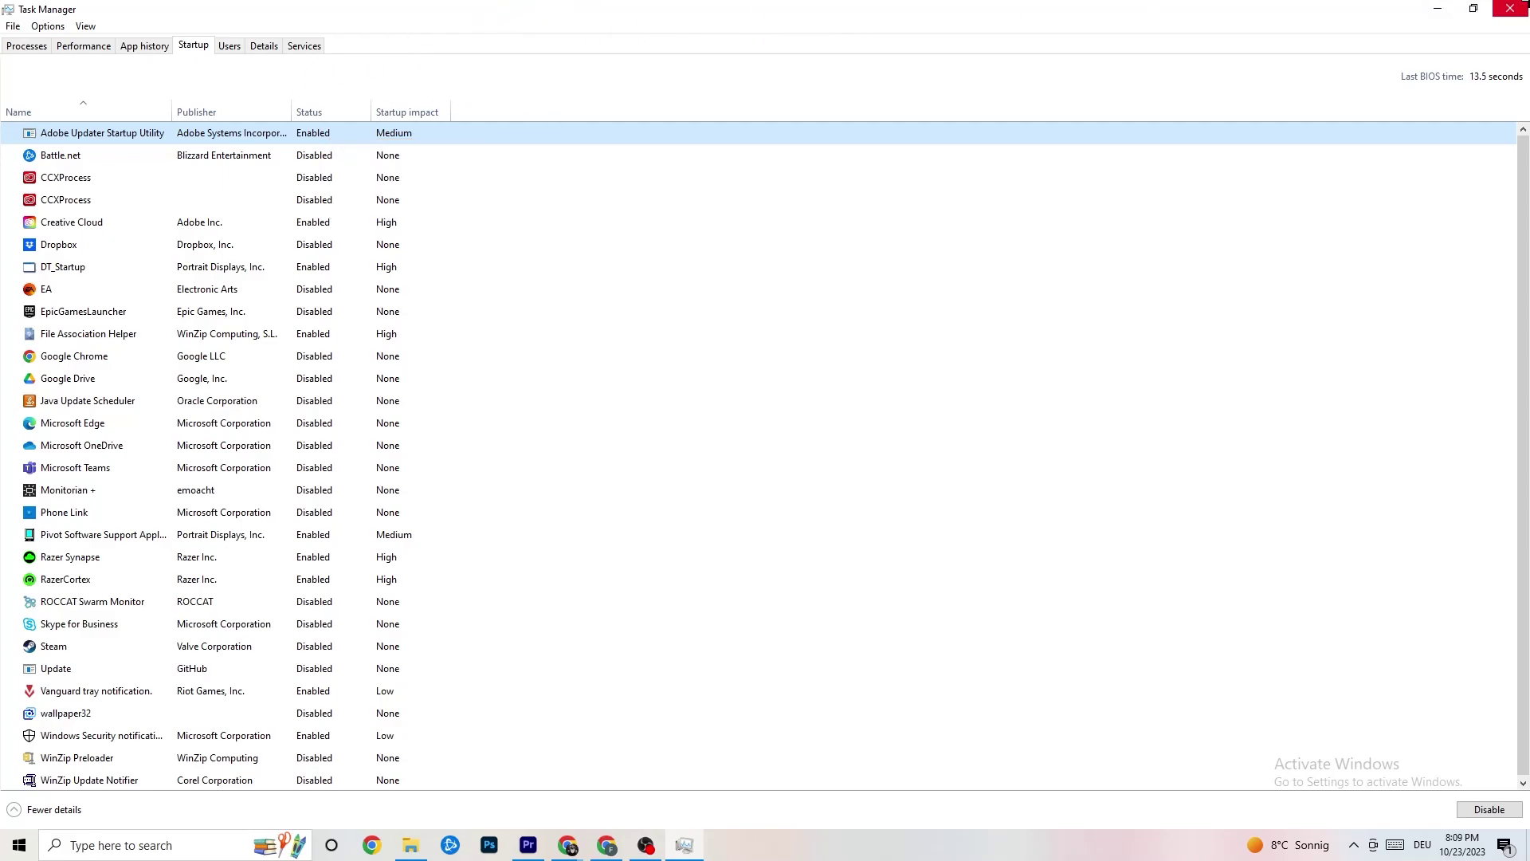
click(1510, 8)
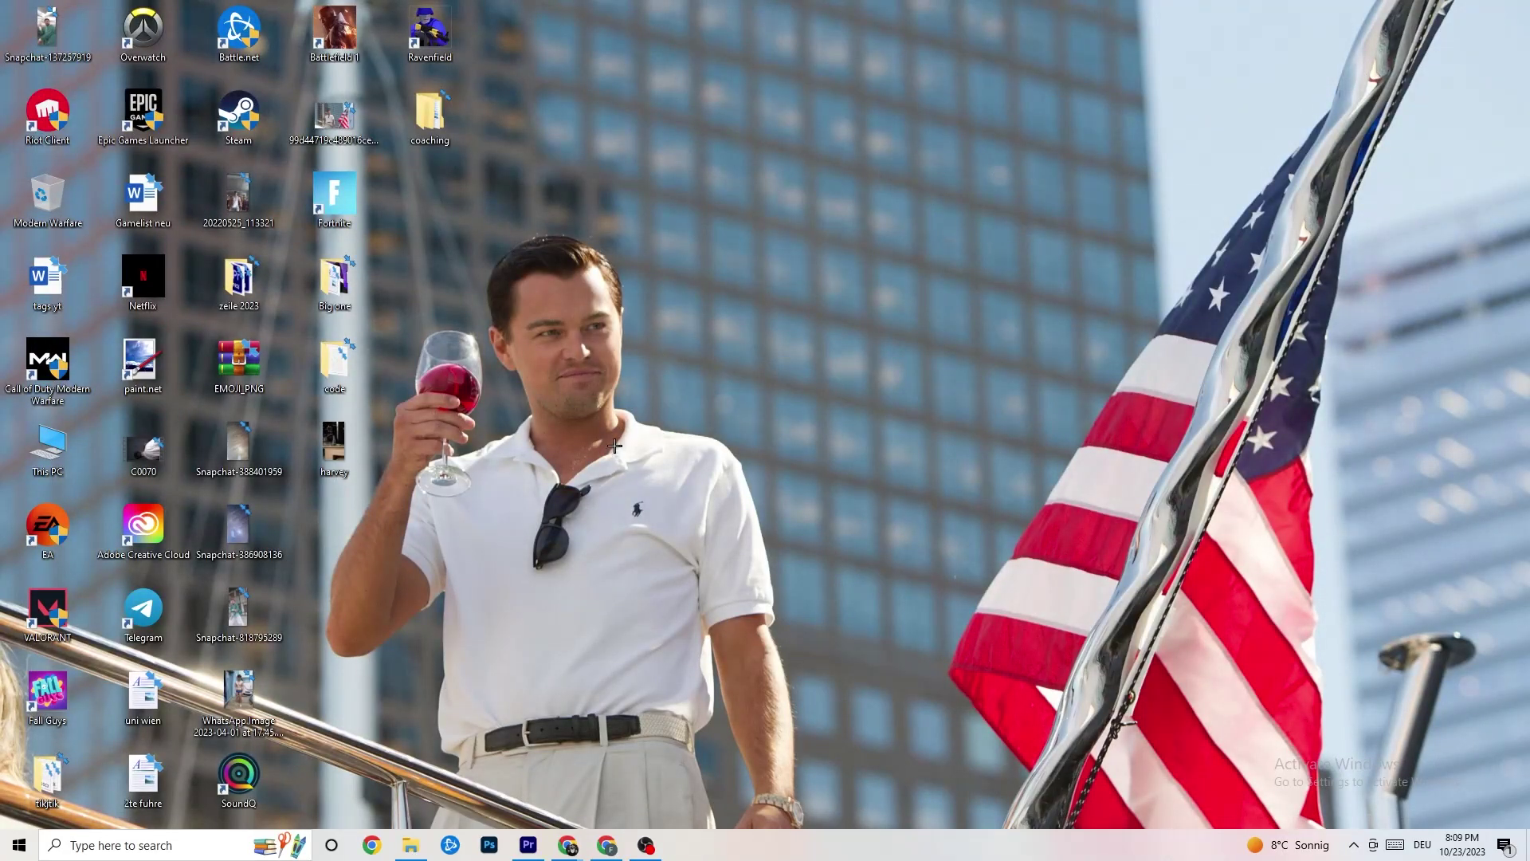
Open the display settings in the Windows system settings.
click(16, 847)
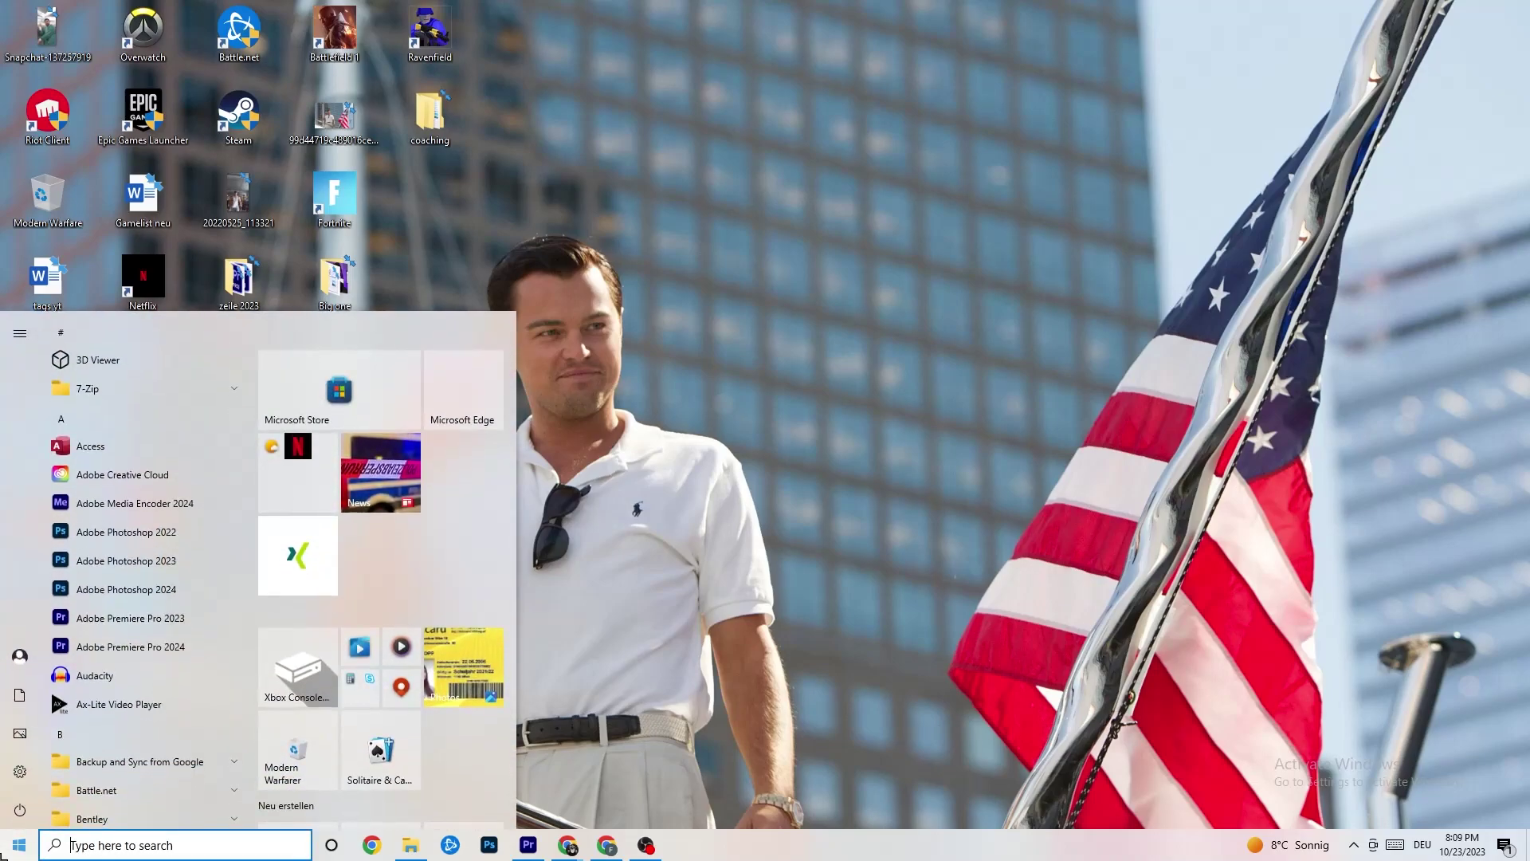
click(21, 774)
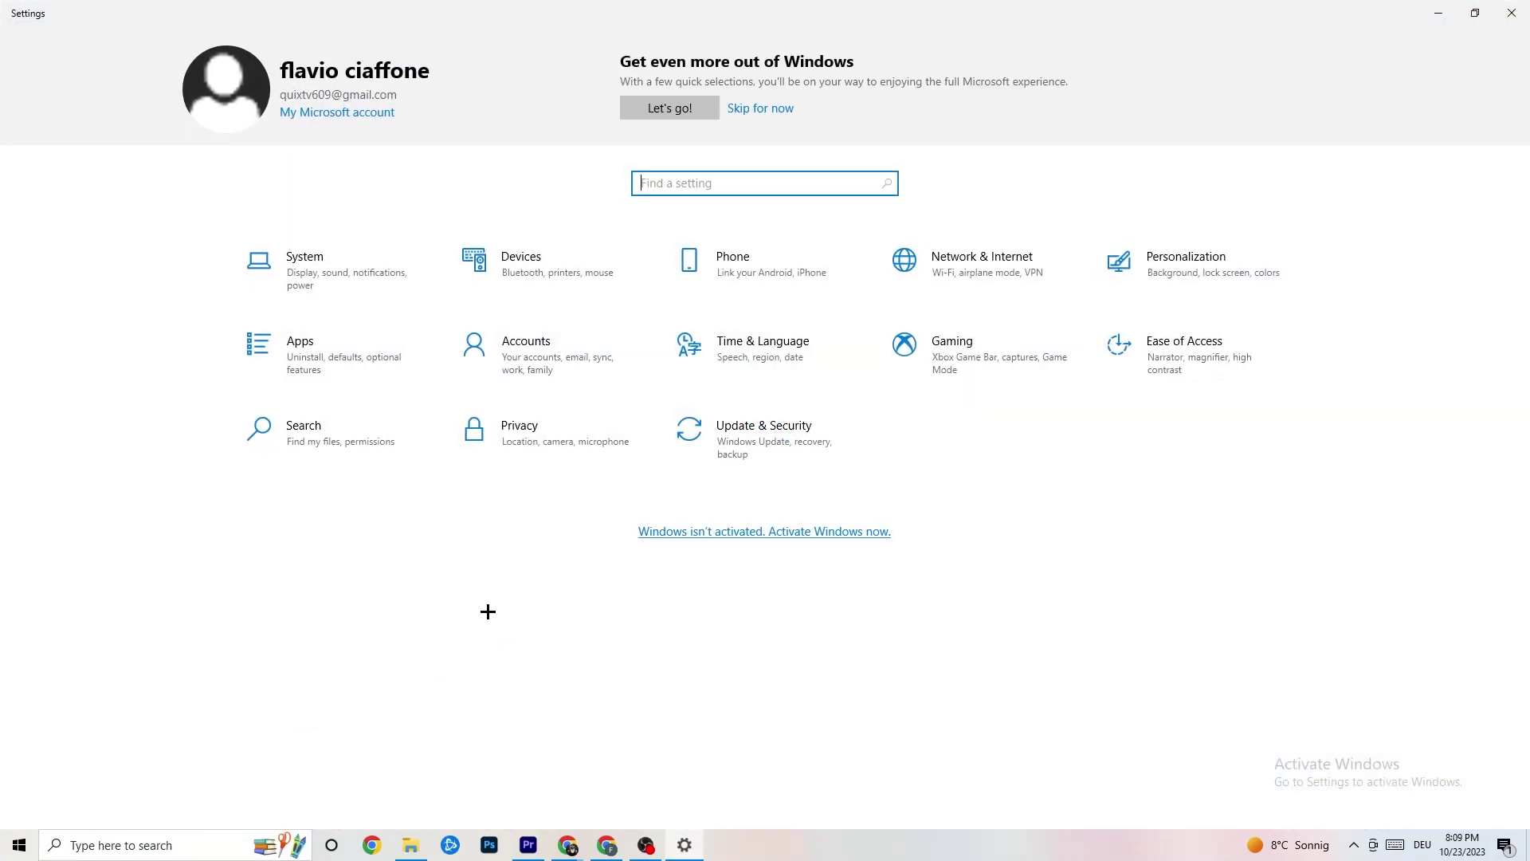
click(363, 278)
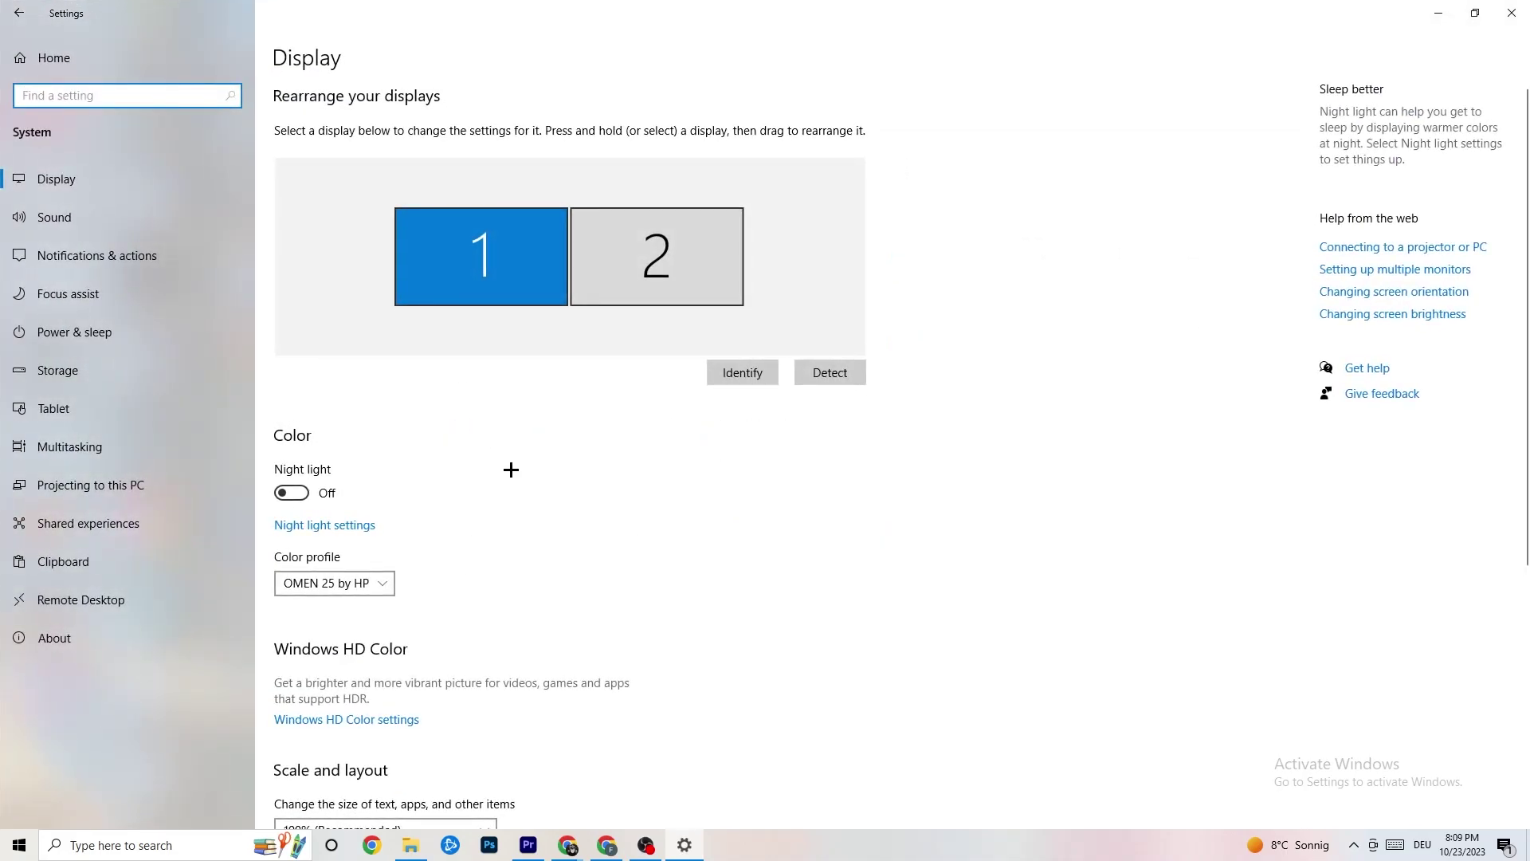
Examine the display's scaling and resolution options, leaving 100% (Recommended) and 1920 × 1080 (Recommended) selected.
scroll(860, 310, down, 5)
scroll(861, 311, up, 5)
scroll(656, 328, down, 5)
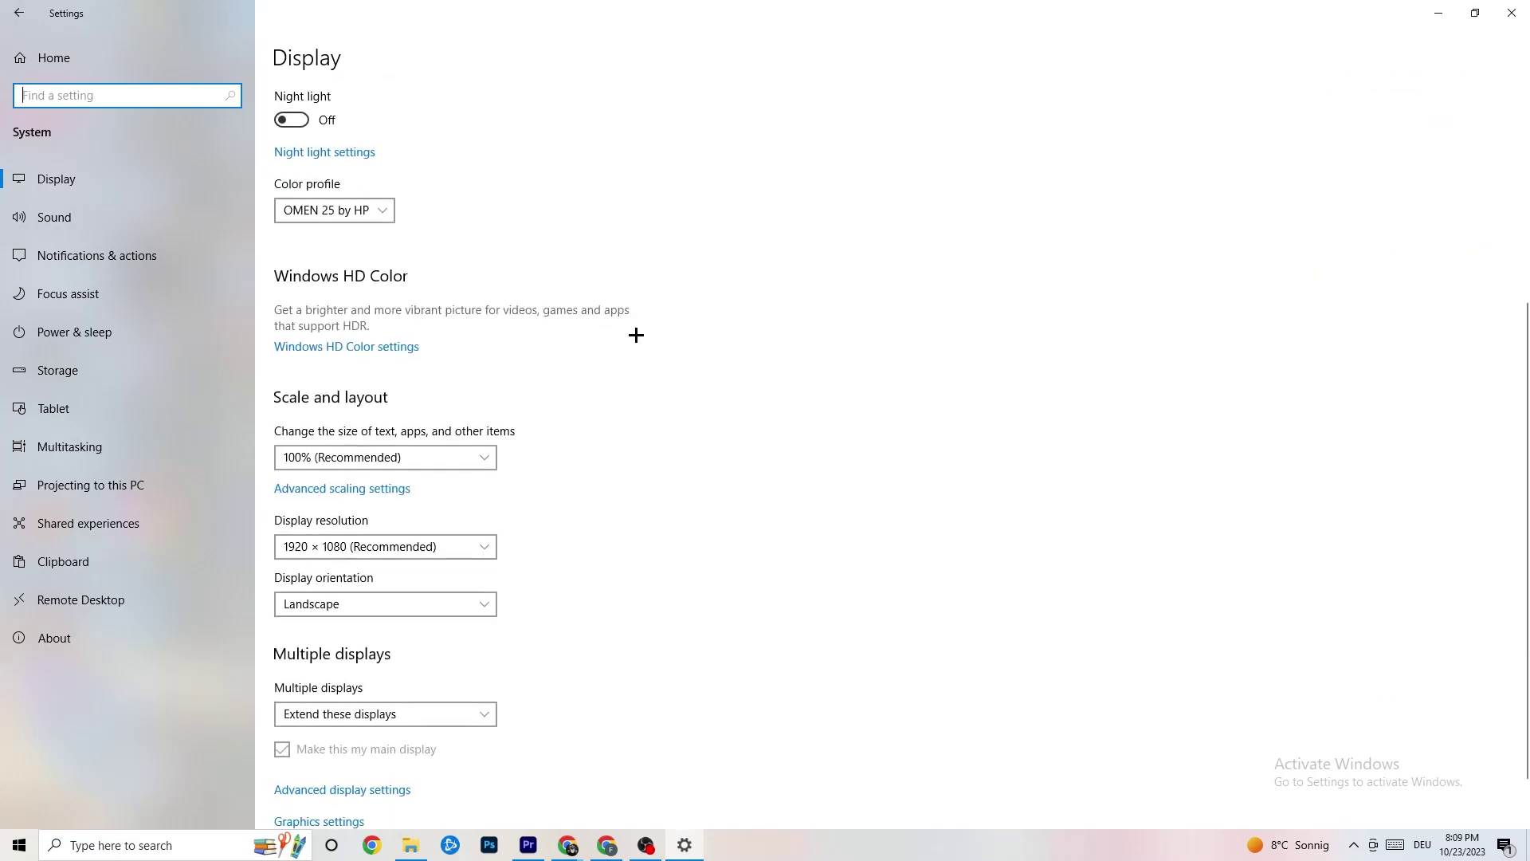
click(481, 457)
click(391, 468)
click(392, 468)
click(676, 410)
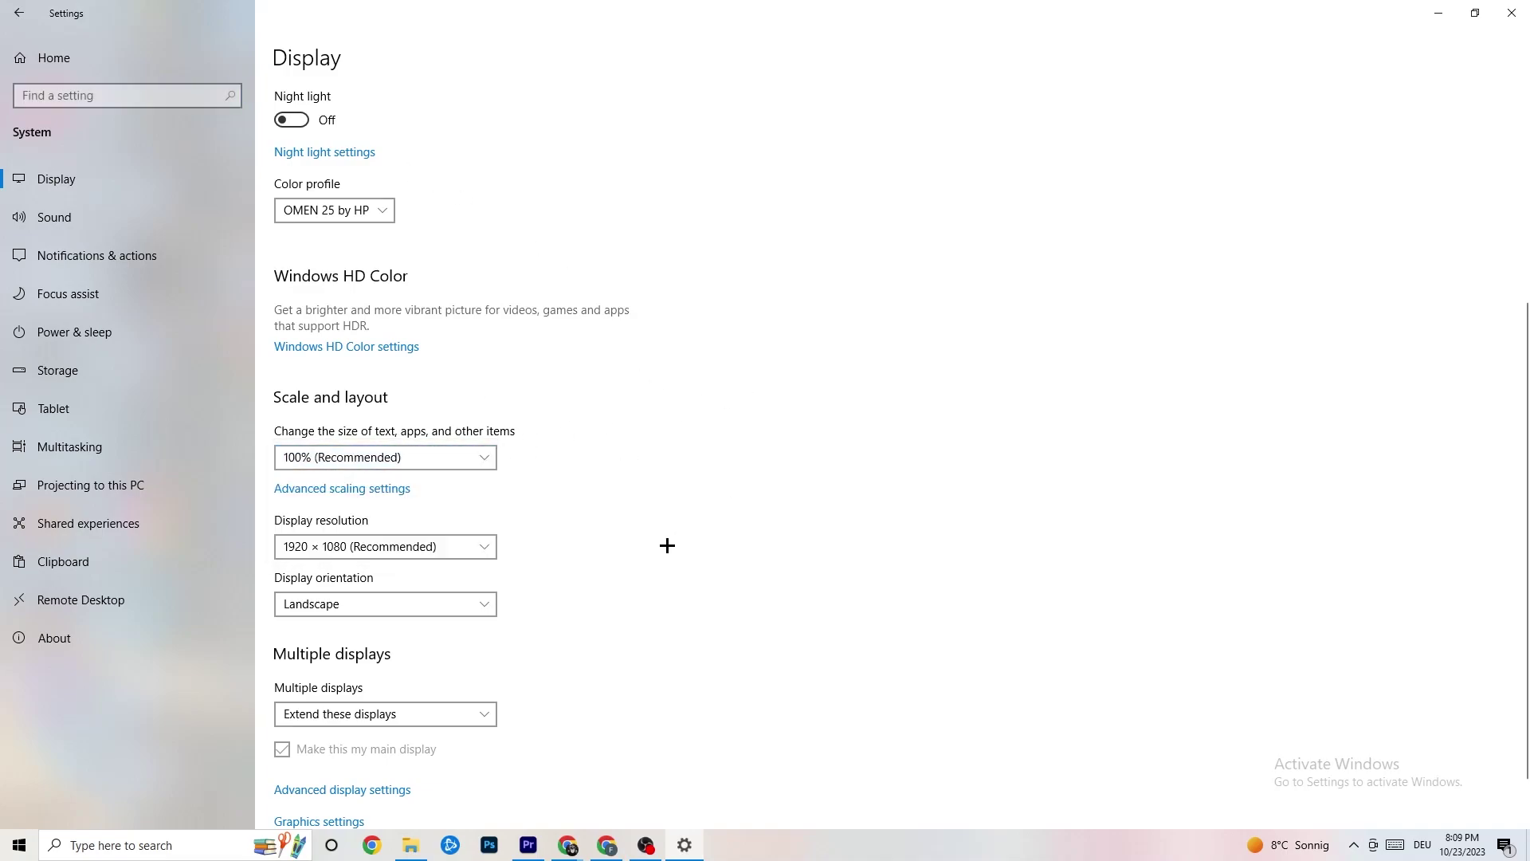
click(459, 555)
click(677, 478)
scroll(655, 457, down, 1)
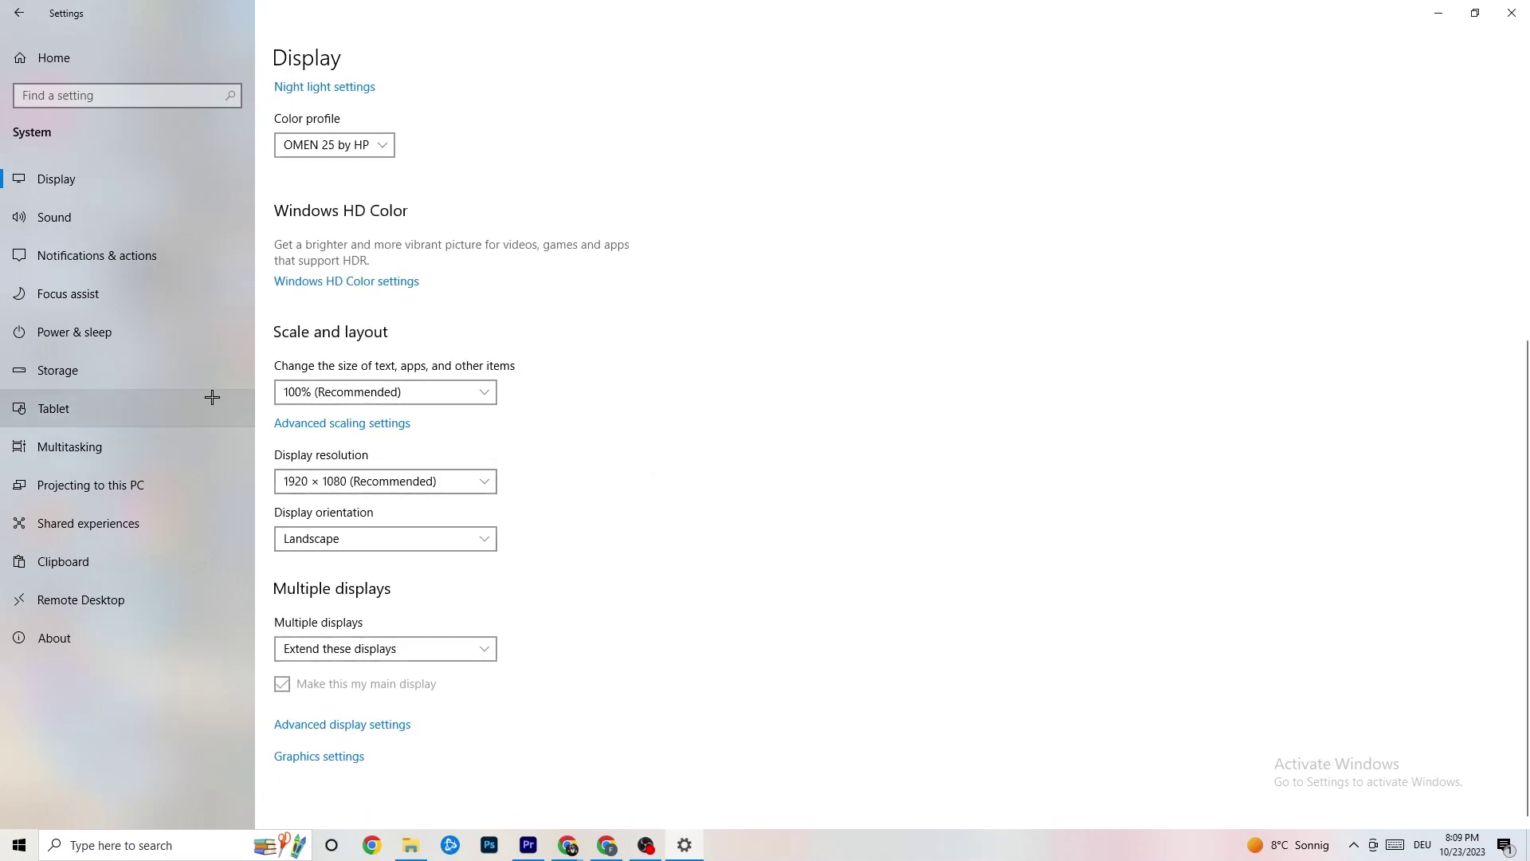
Review the available power plans through the additional power settings, and close Power Options.
click(157, 328)
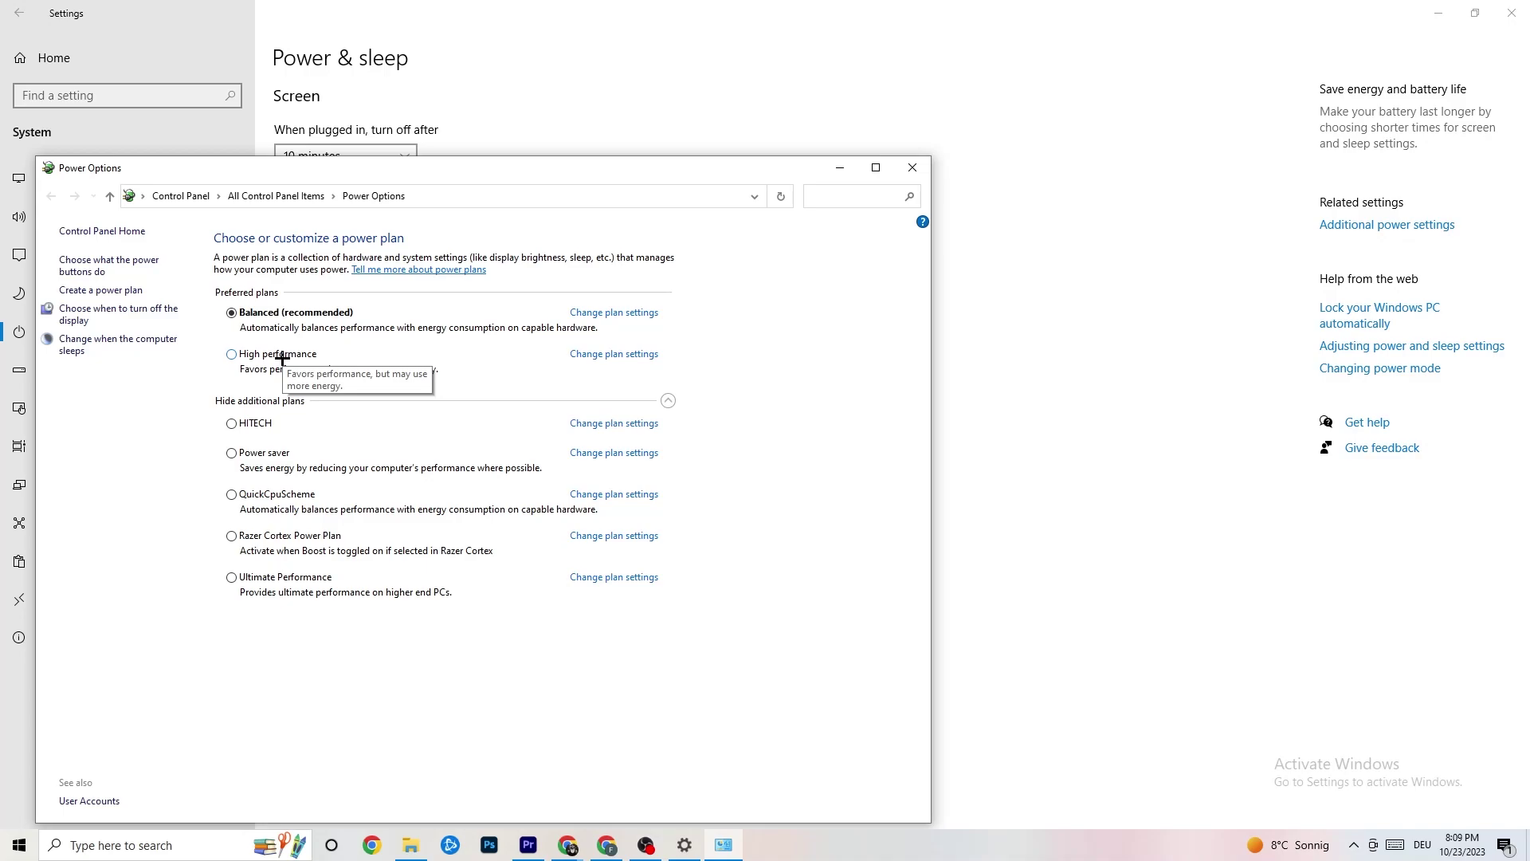
click(913, 168)
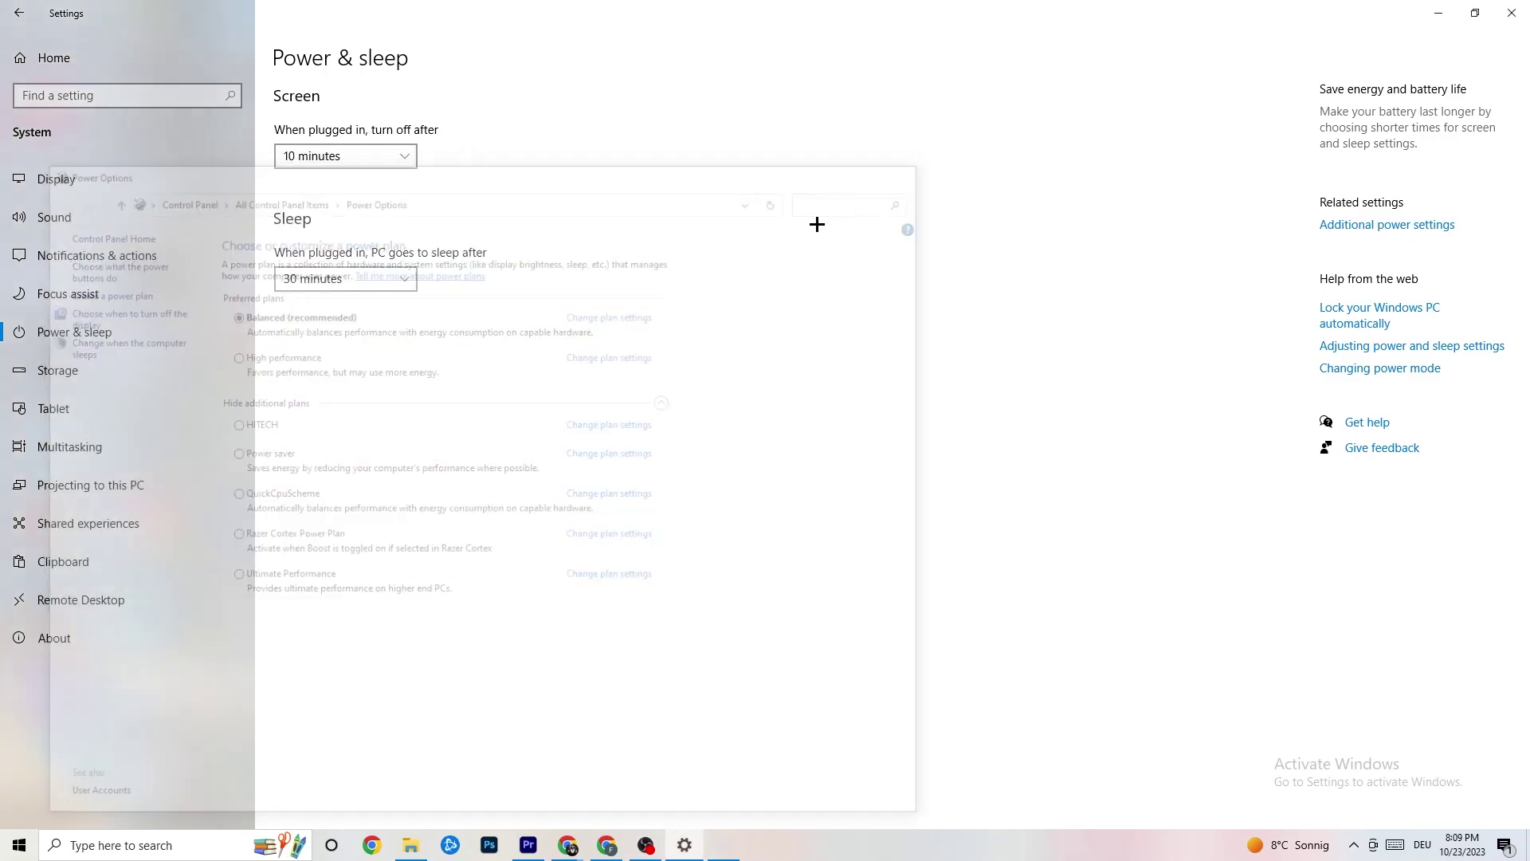
Review the Storage Sense configuration and its run frequency options in the storage settings, leaving the schedule at Every week.
click(99, 380)
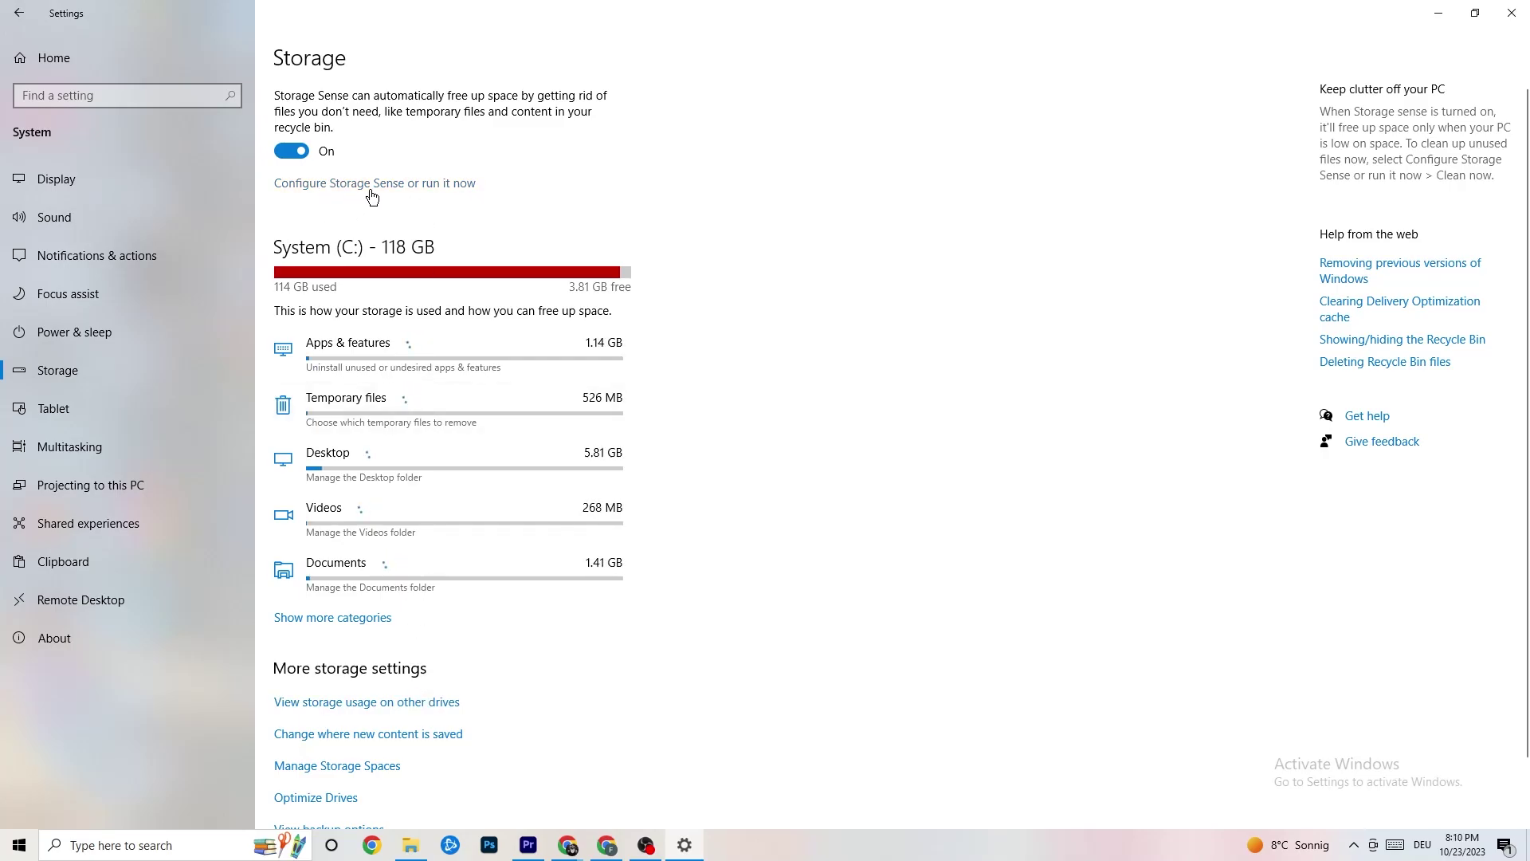
click(430, 184)
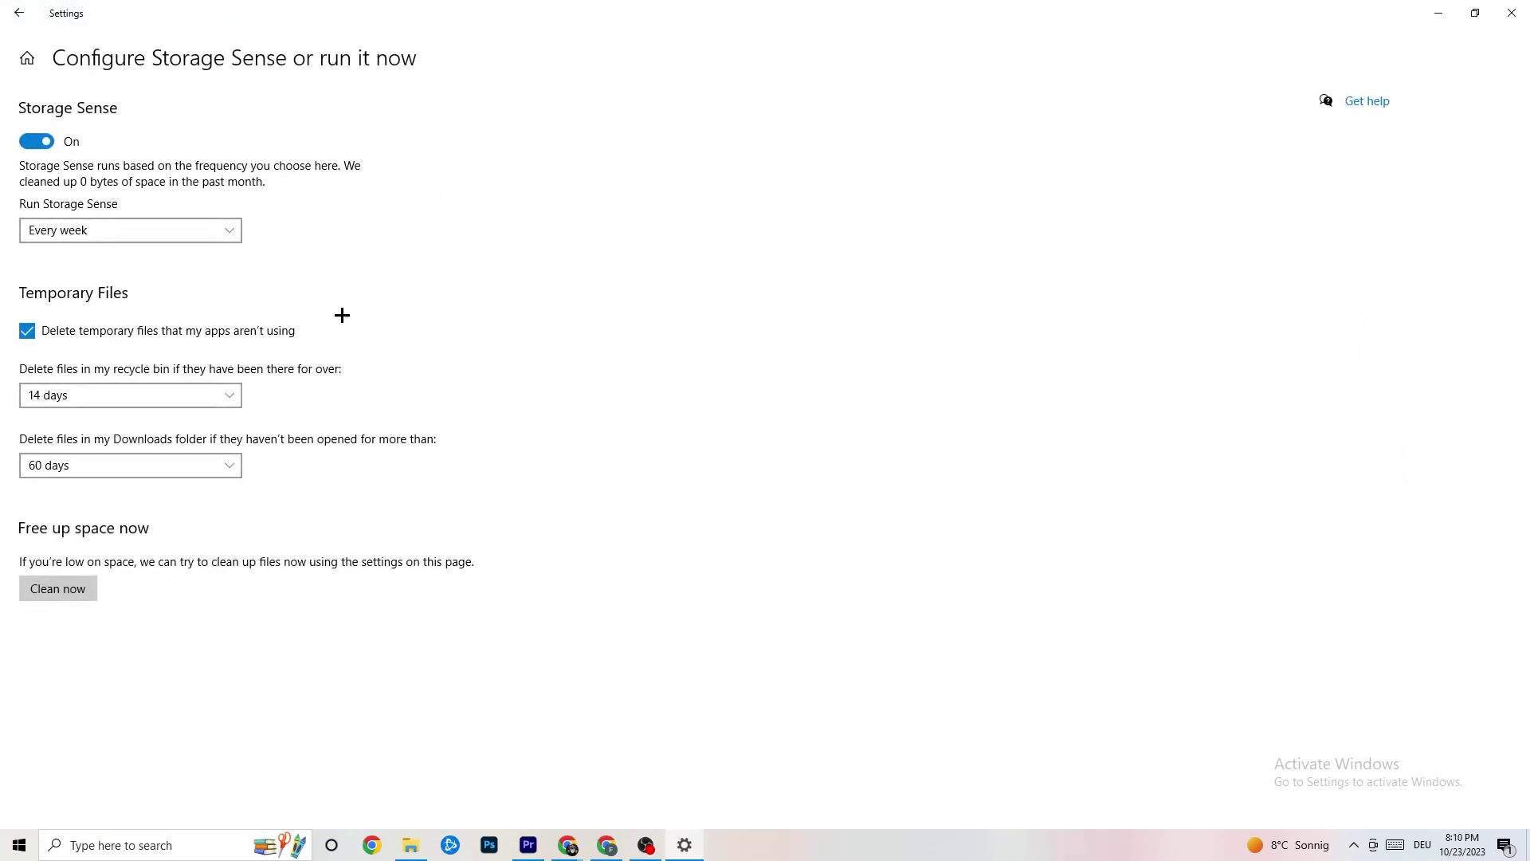
click(192, 230)
click(477, 226)
click(24, 18)
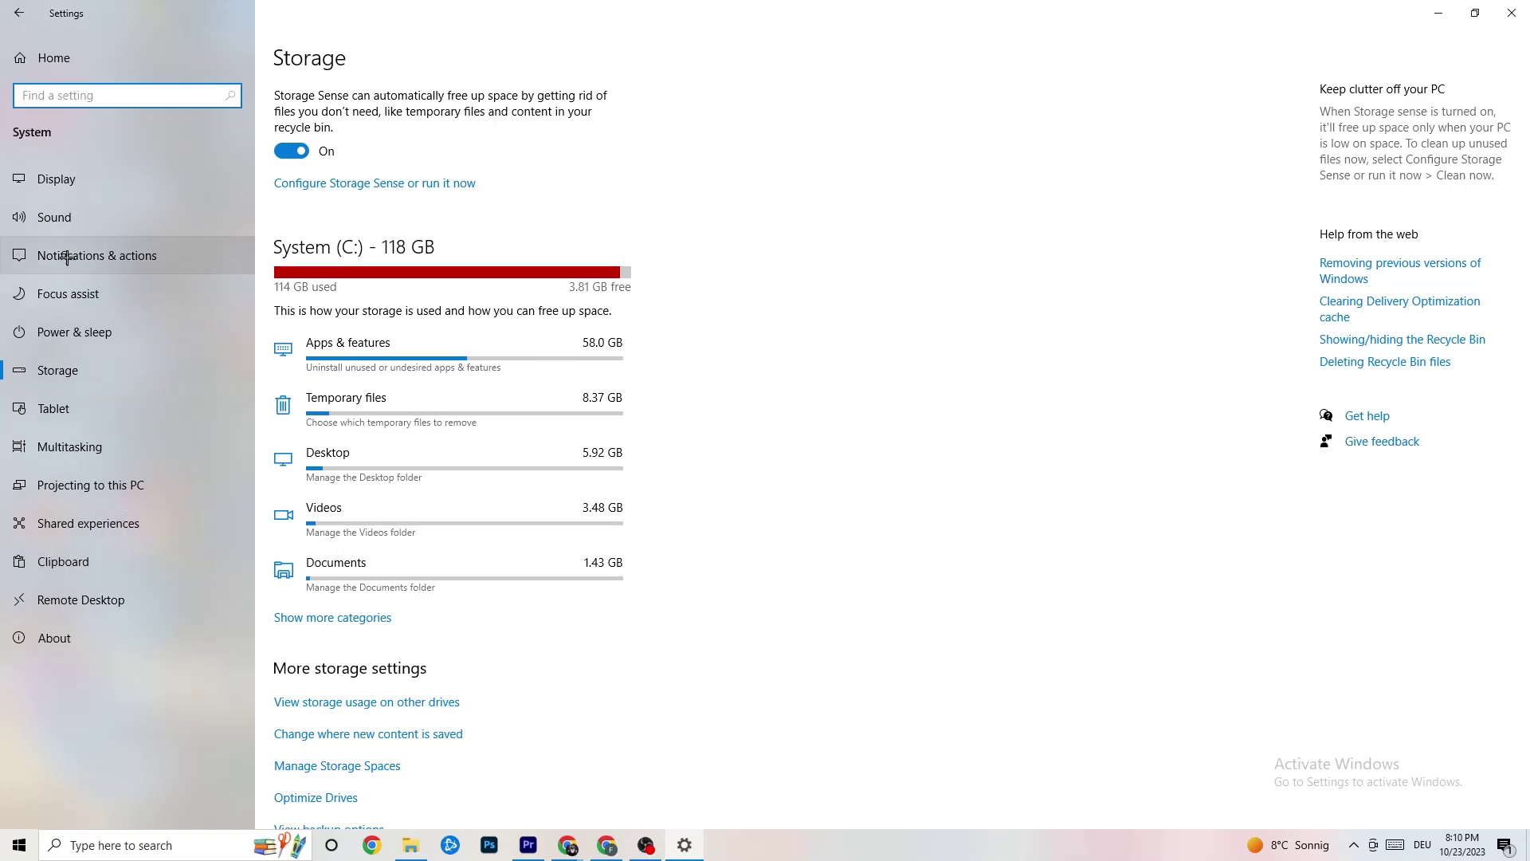
Review the Xbox Game Bar, Captures and Game Mode pages in the Windows gaming settings without changing any option.
click(18, 13)
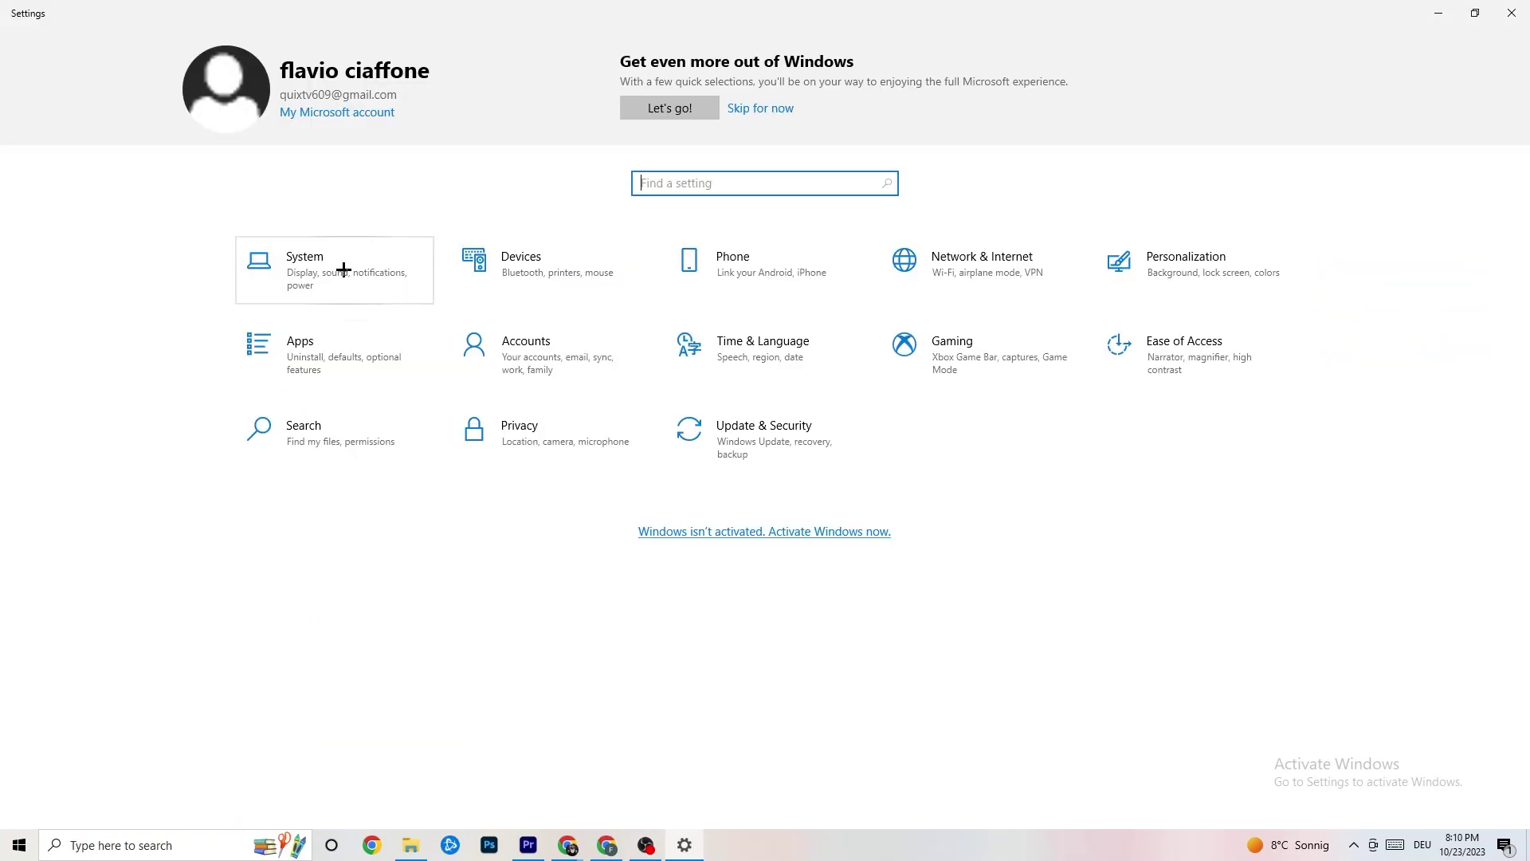
click(997, 375)
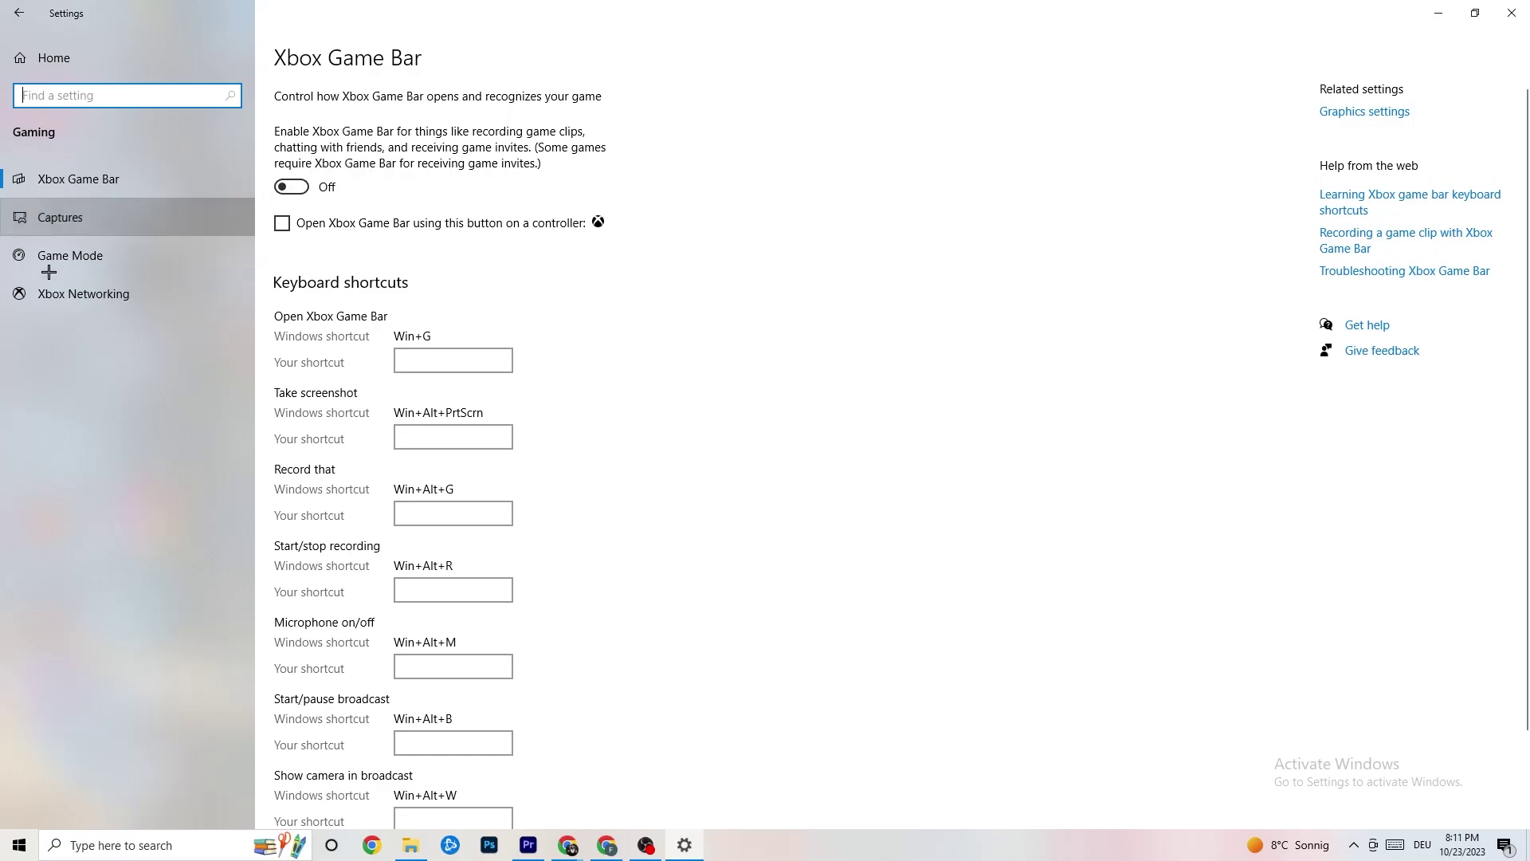
click(136, 217)
scroll(531, 333, down, 2)
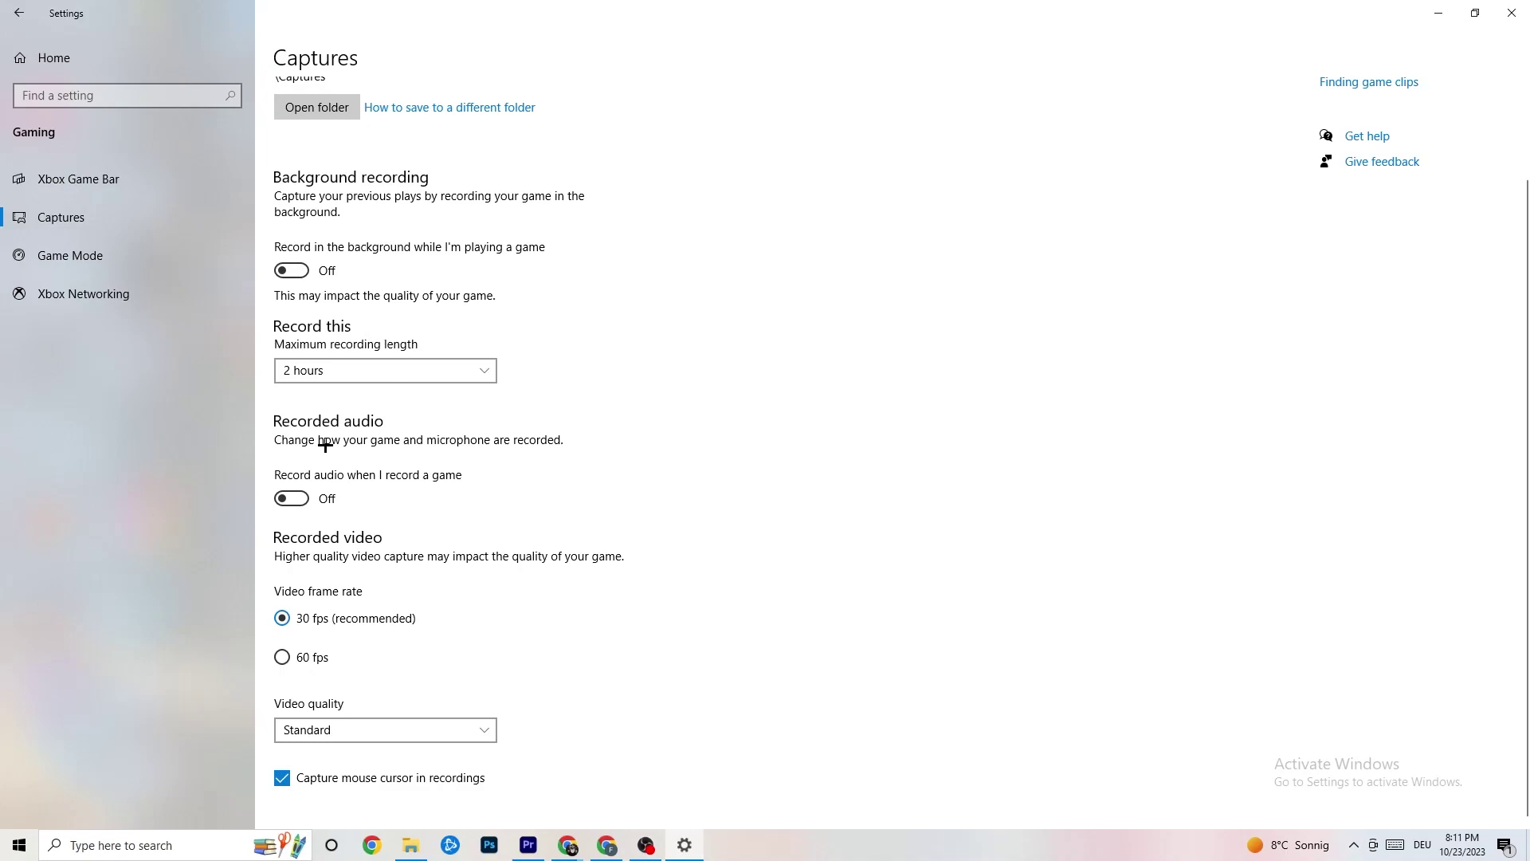
click(102, 252)
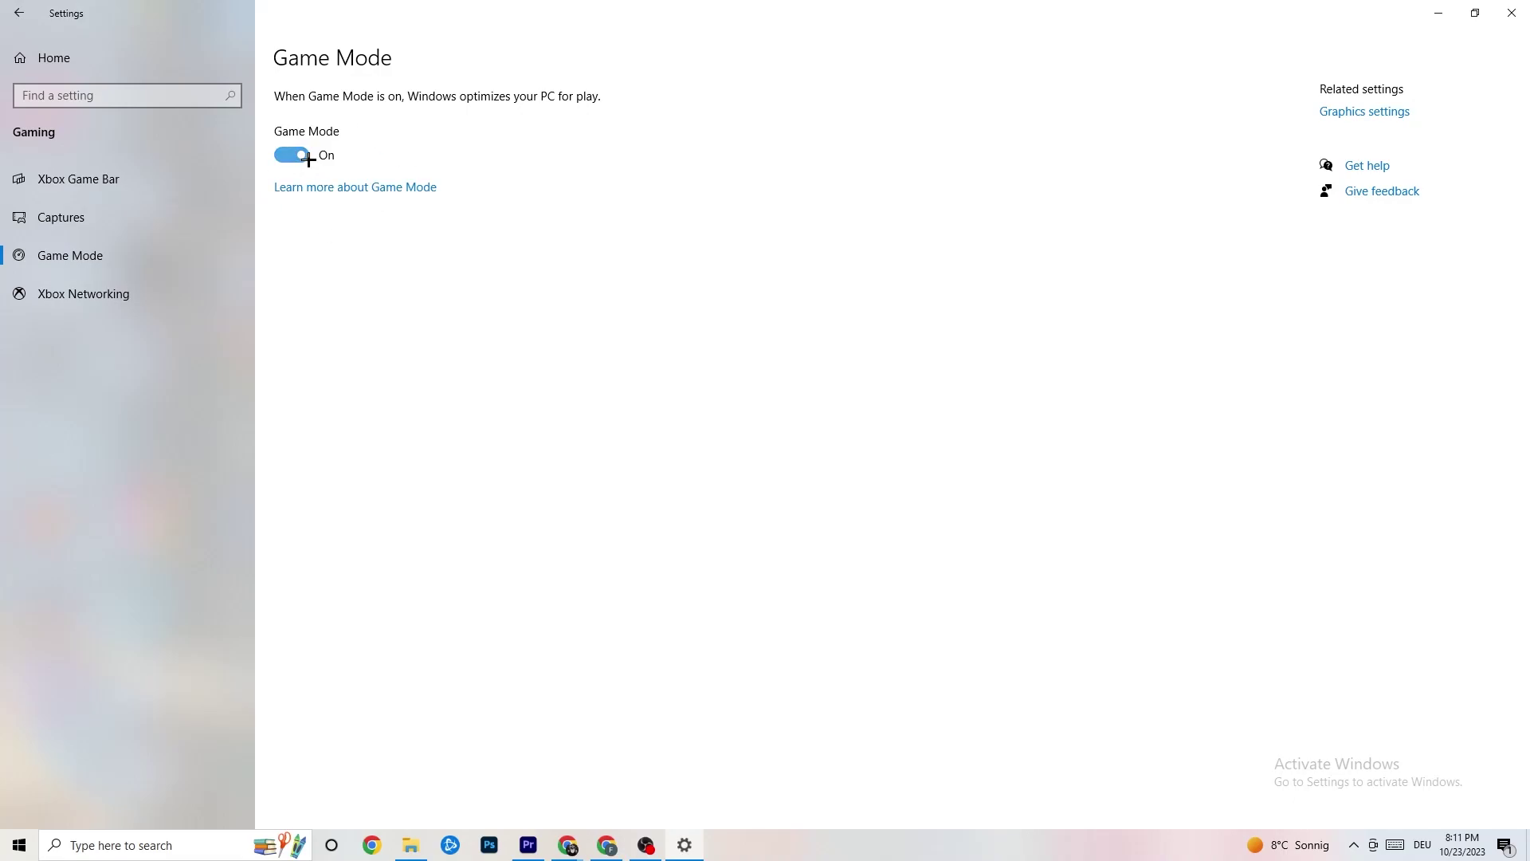
Check the Windows Update and Troubleshoot pages in the Update & Security settings, and close Settings.
click(153, 52)
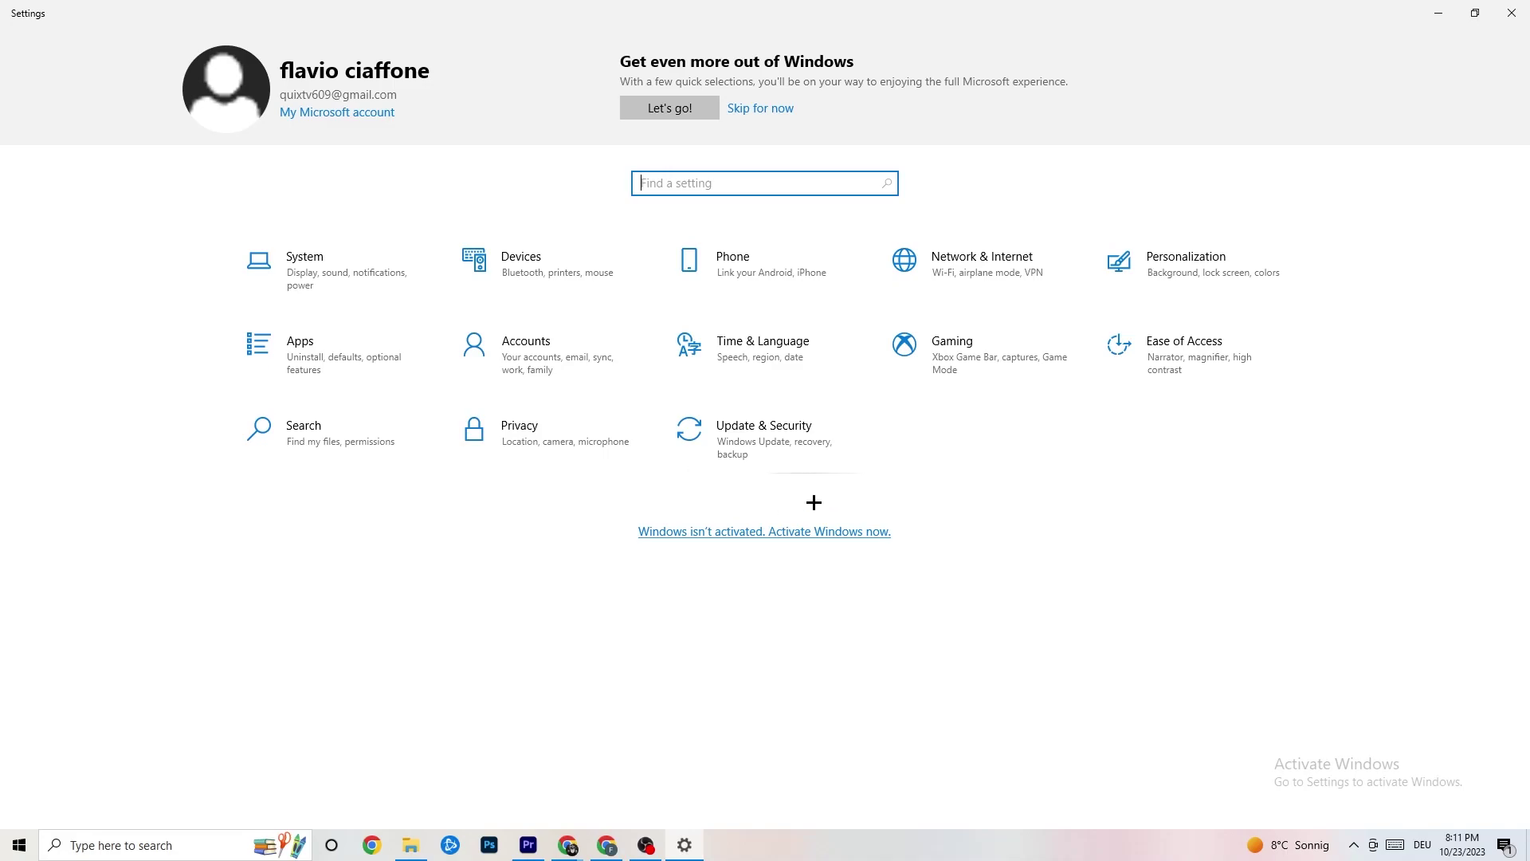
click(776, 431)
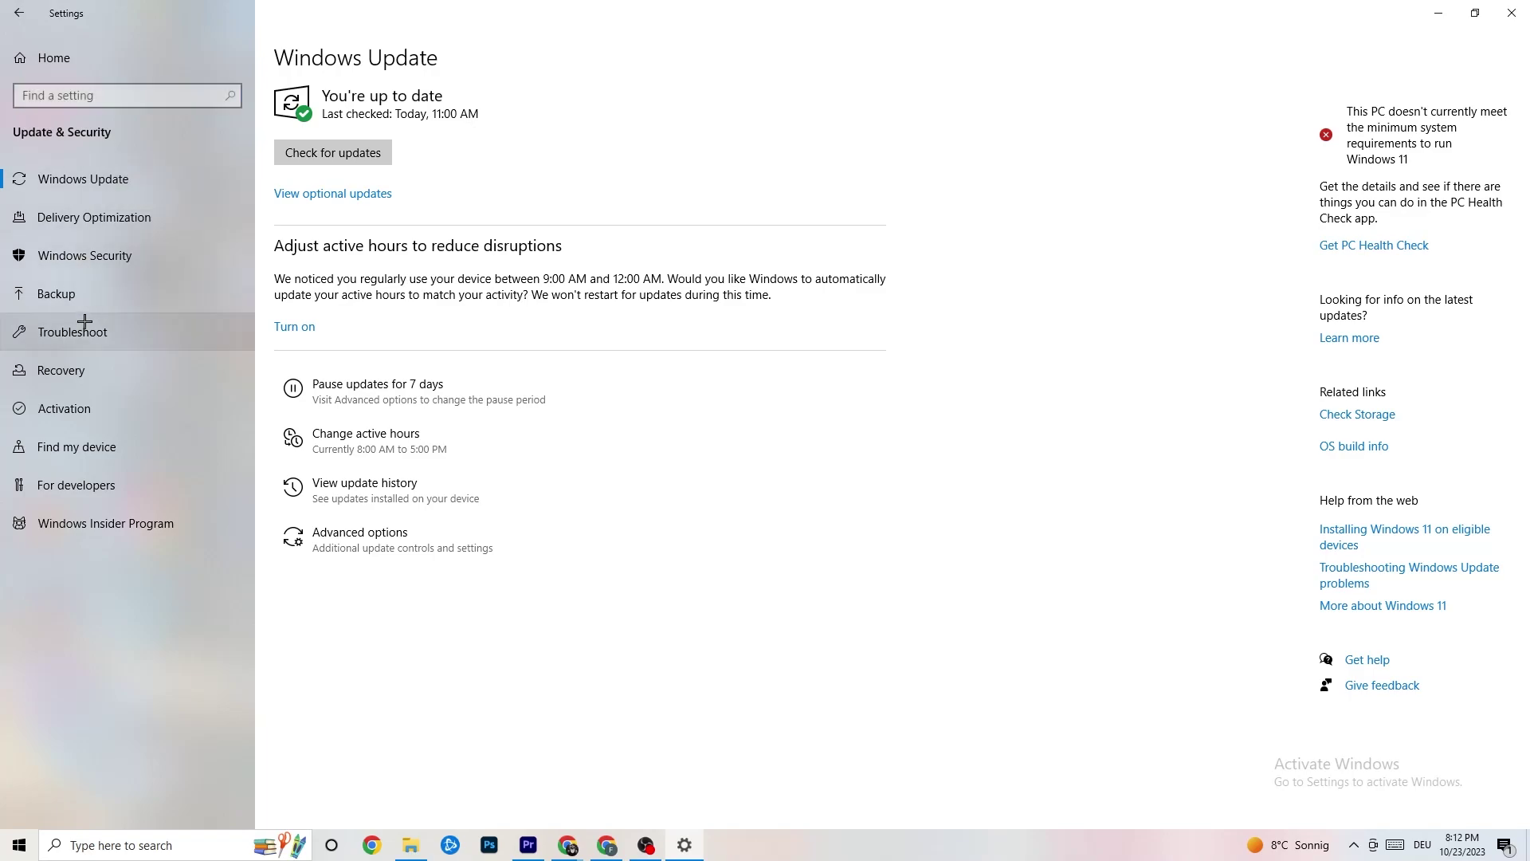
click(84, 323)
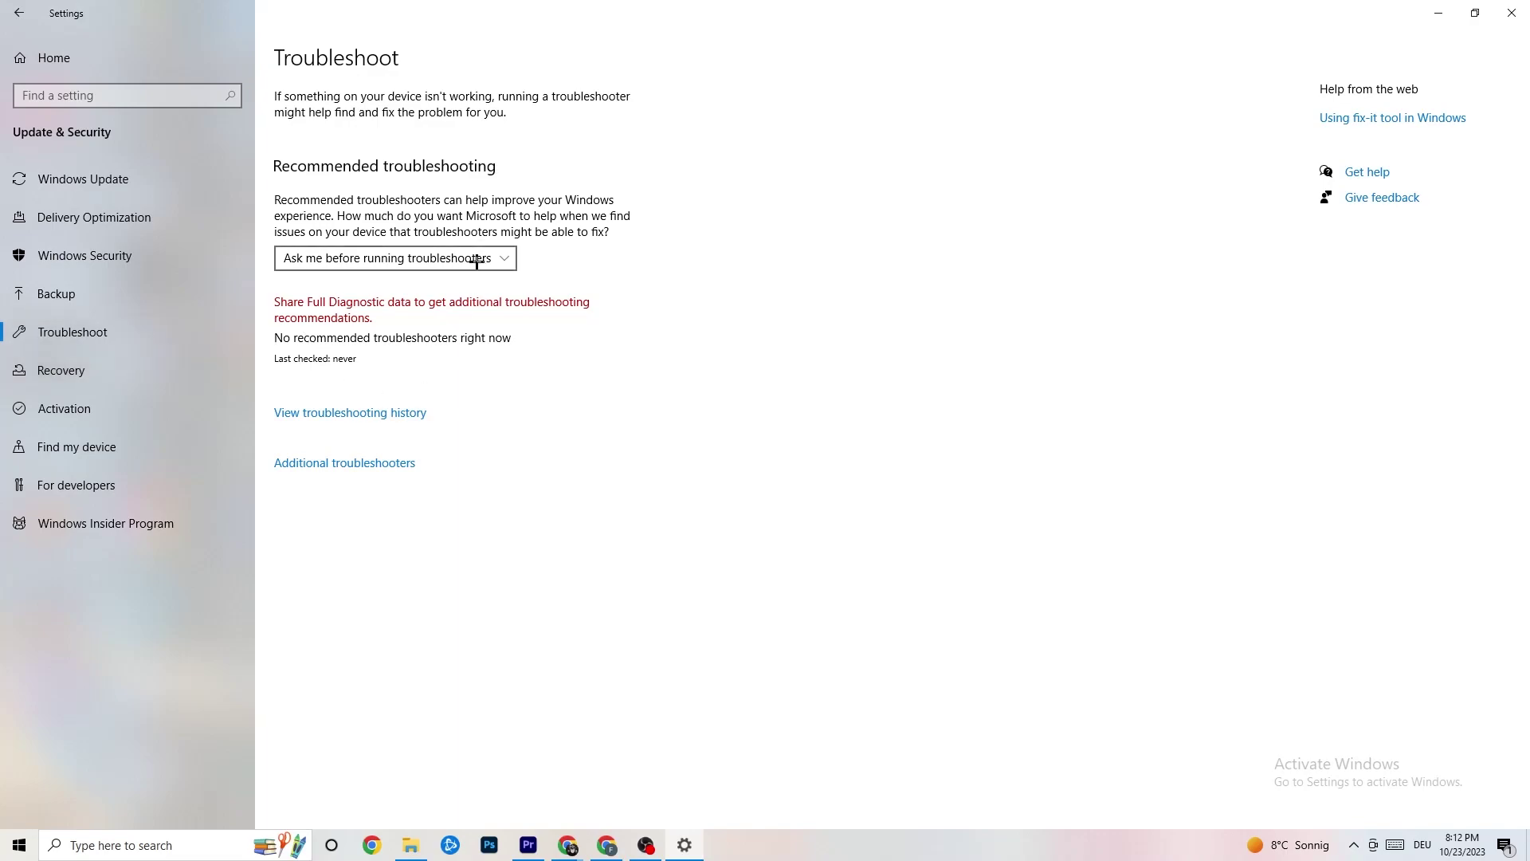
click(1512, 11)
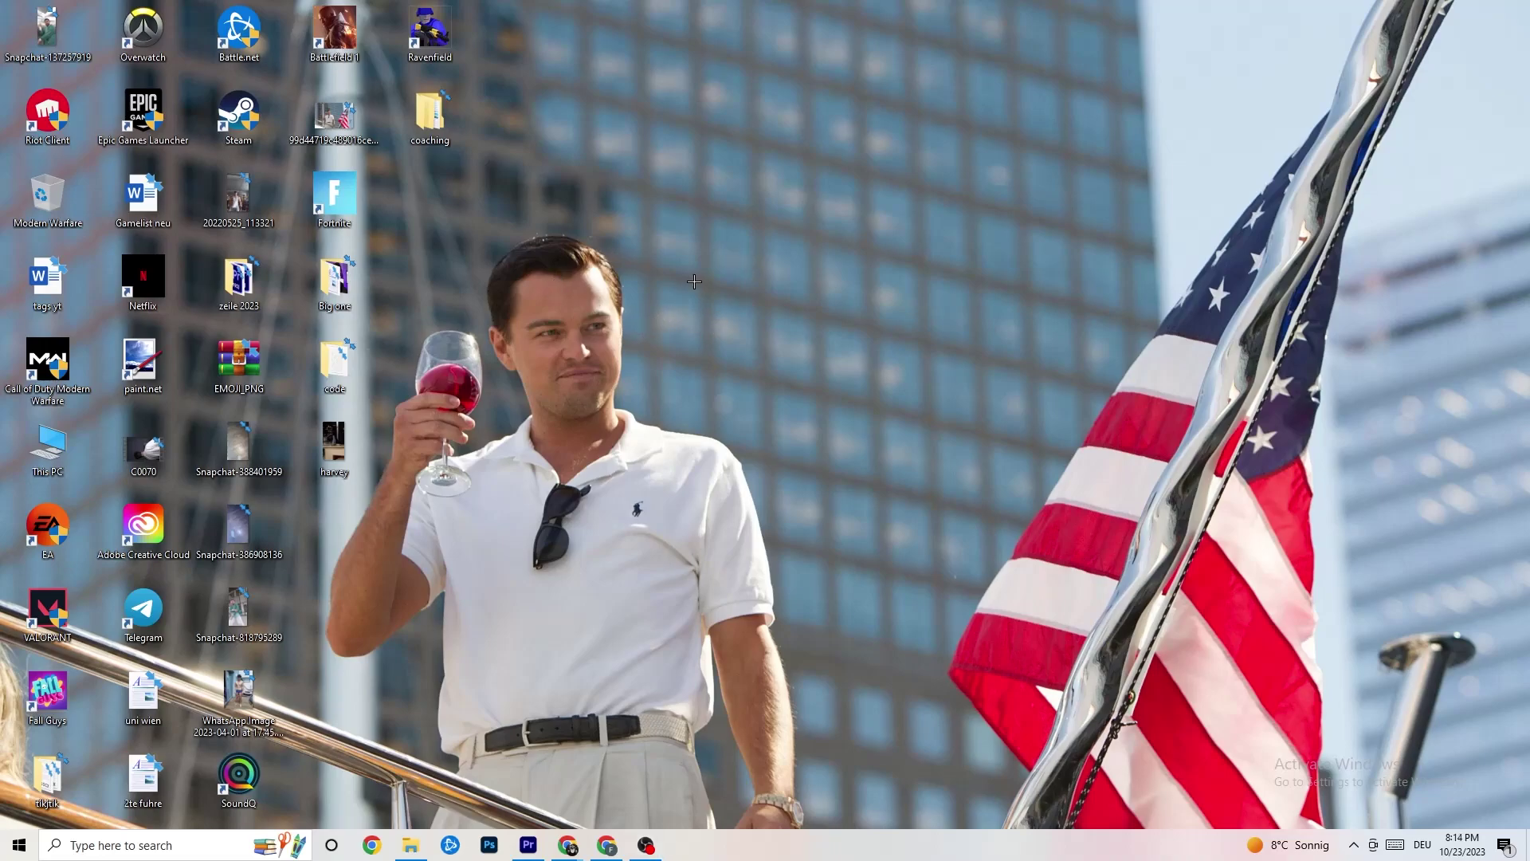
Open NVIDIA Control Panel from the desktop and examine the image settings with preview, including the performance and quality preference.
right_click(685, 207)
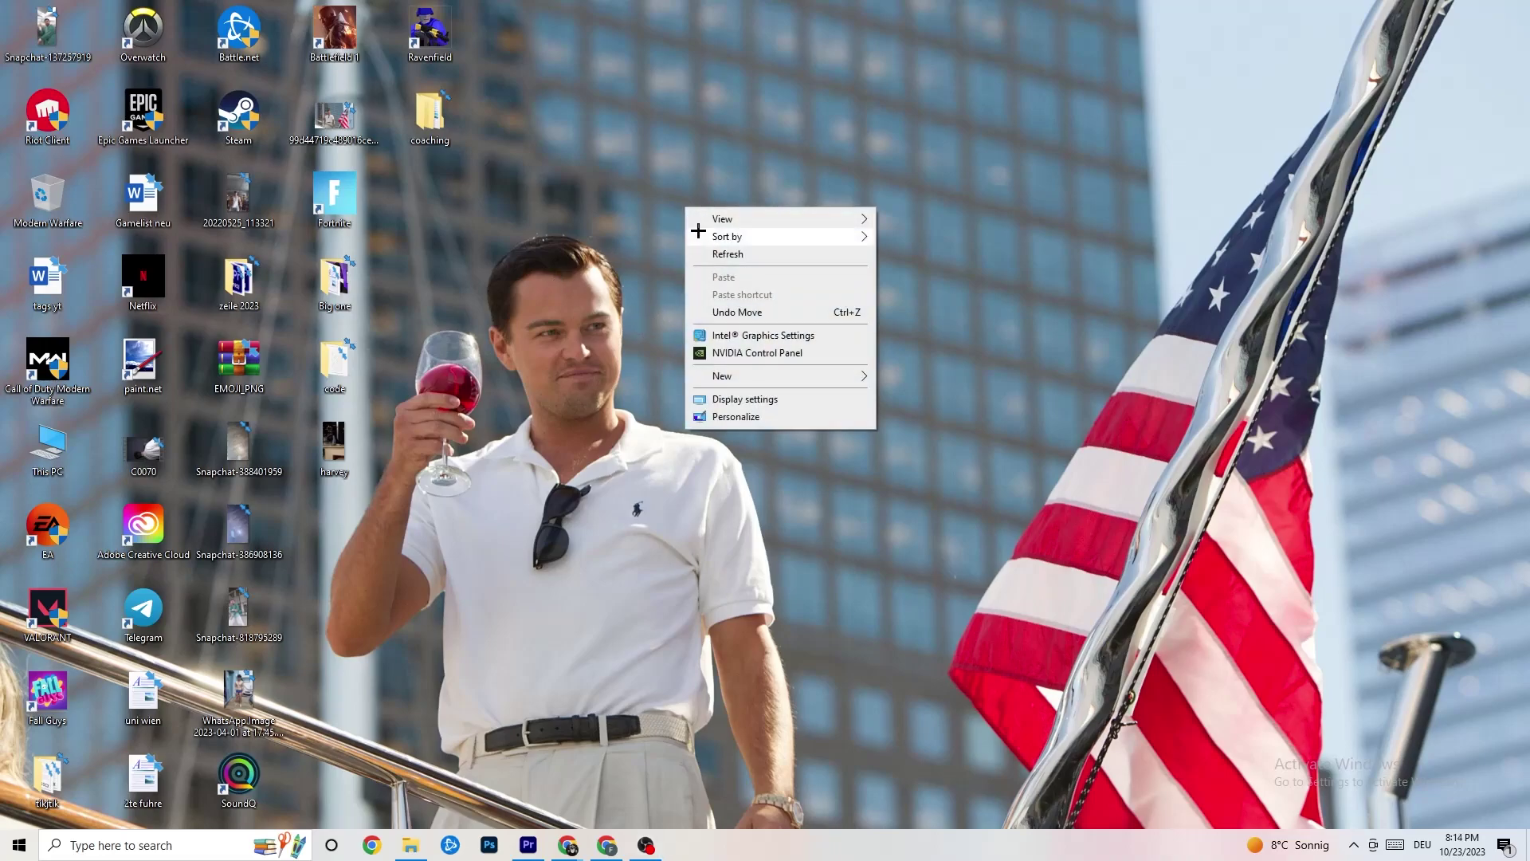
click(741, 353)
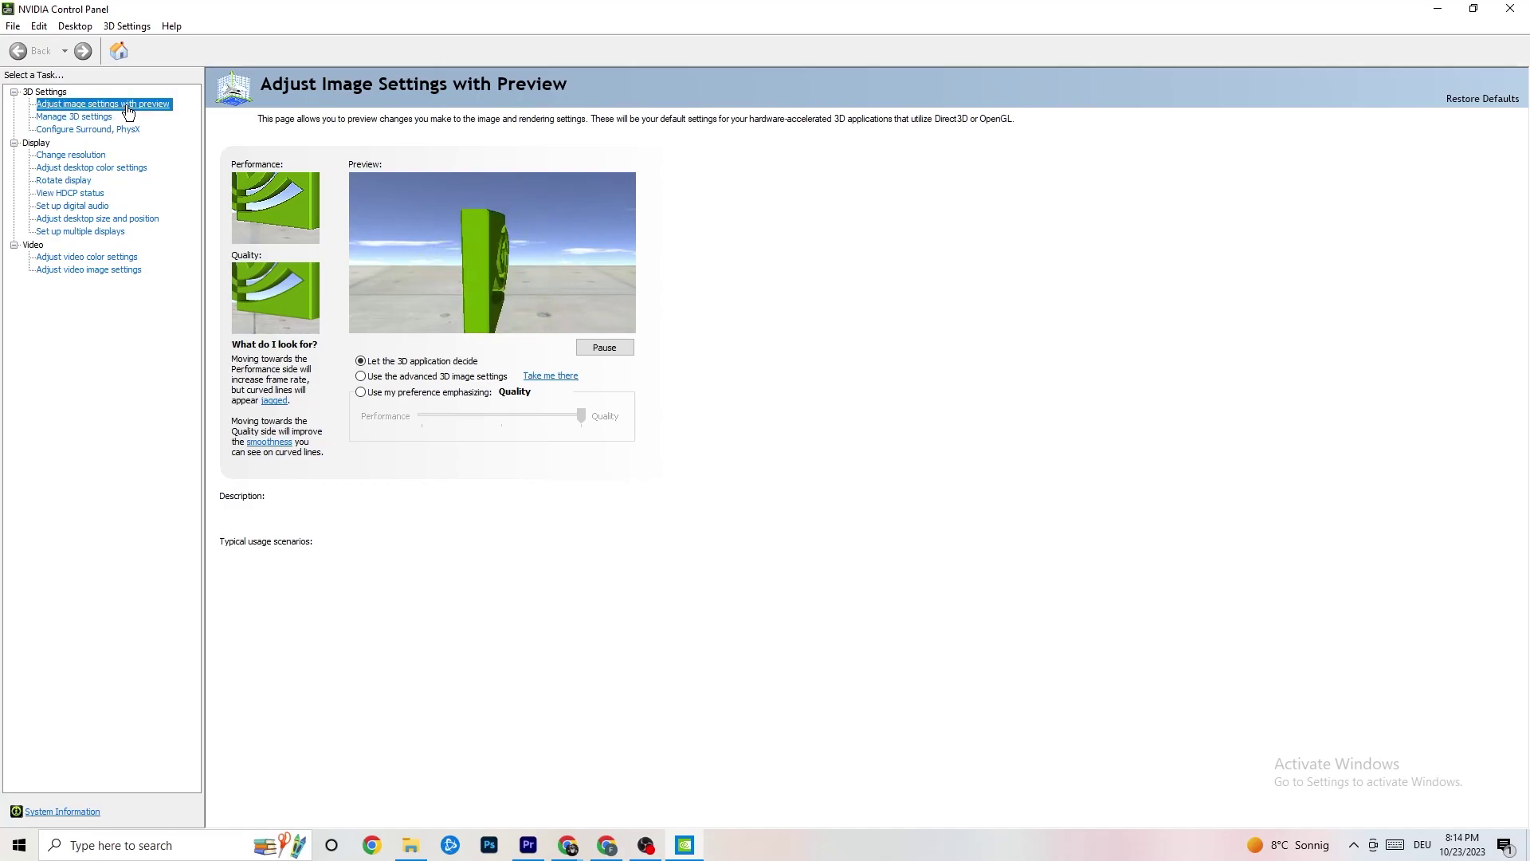
mouse_move(402, 369)
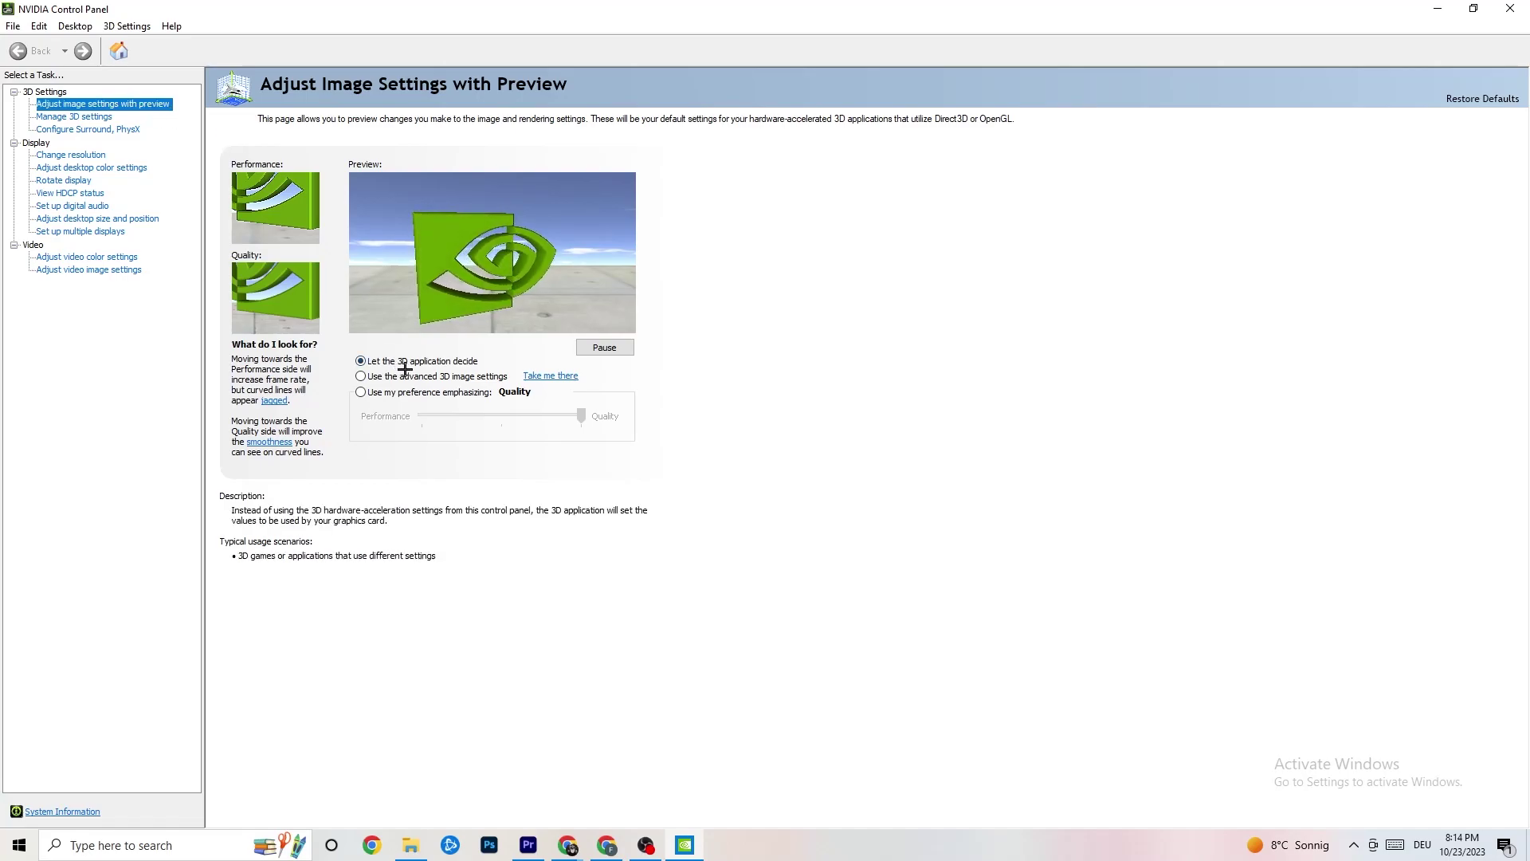
mouse_move(413, 417)
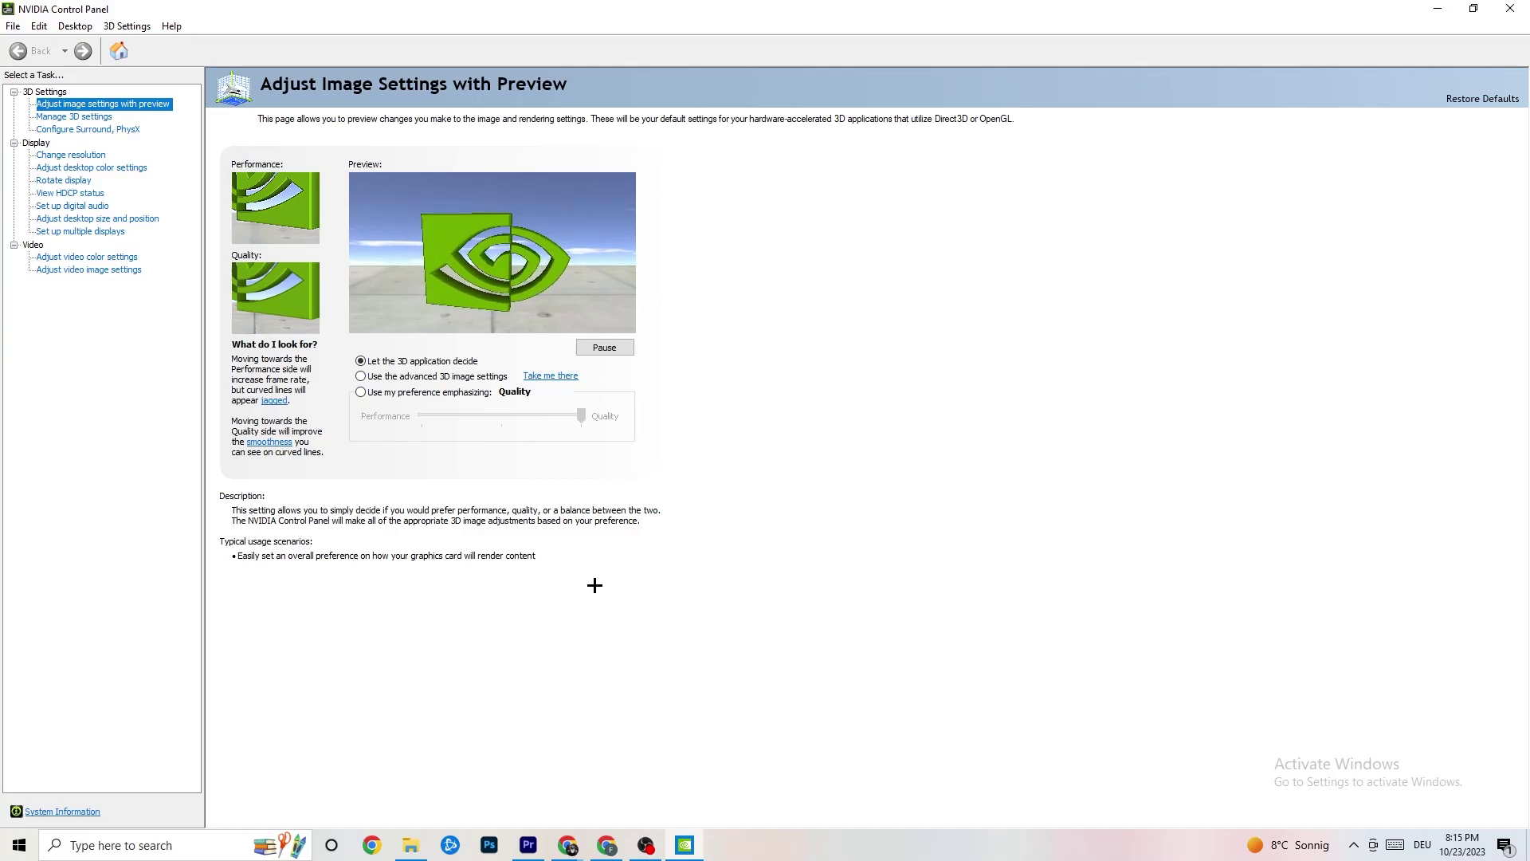
Examine the display's resolution and refresh rate options in the Change resolution task, and close NVIDIA Control Panel without changes.
click(67, 155)
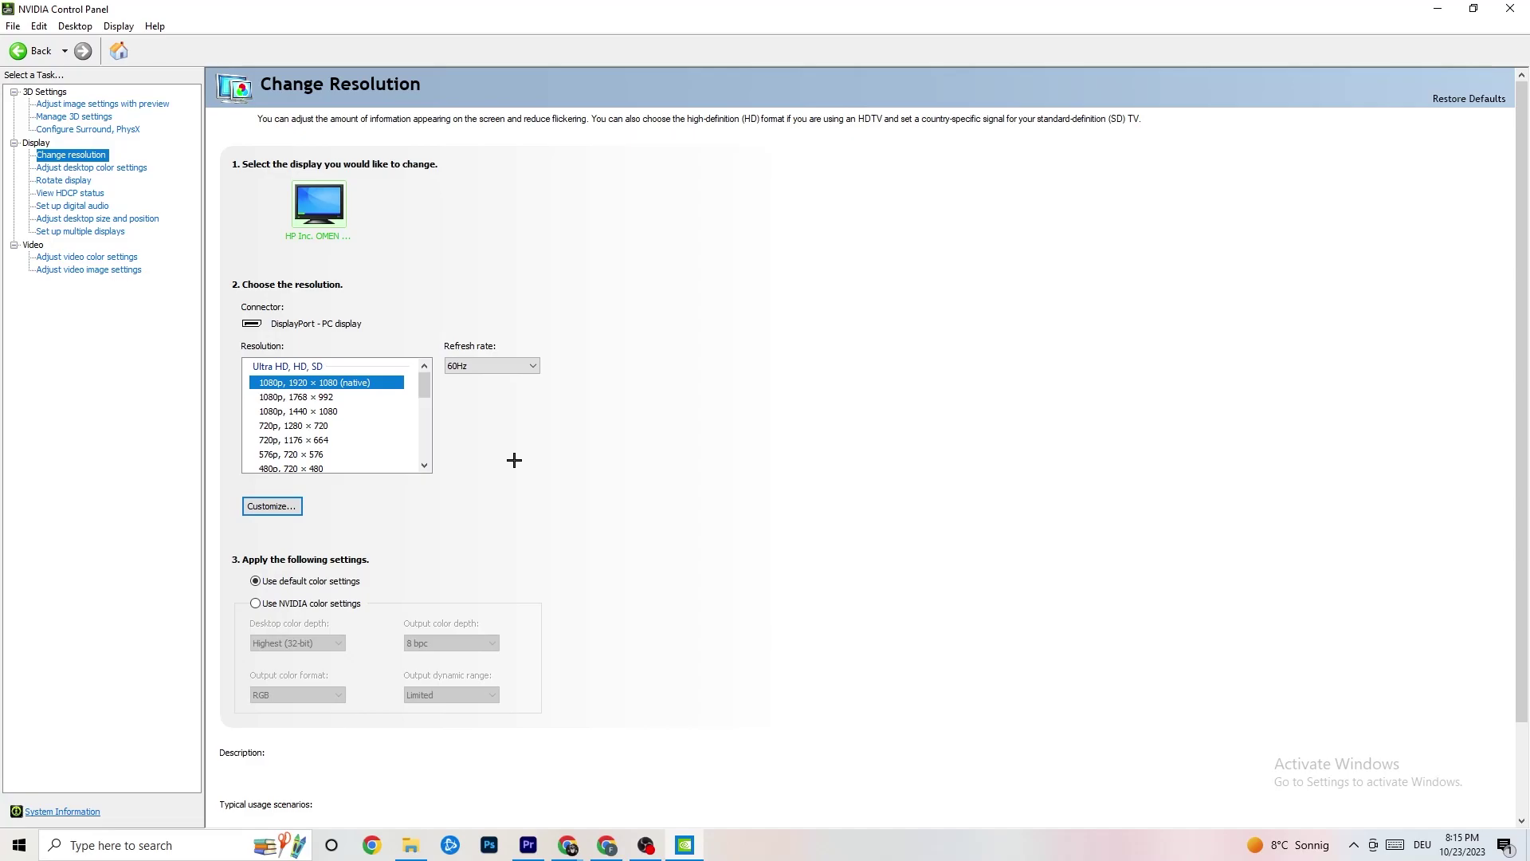
mouse_move(373, 390)
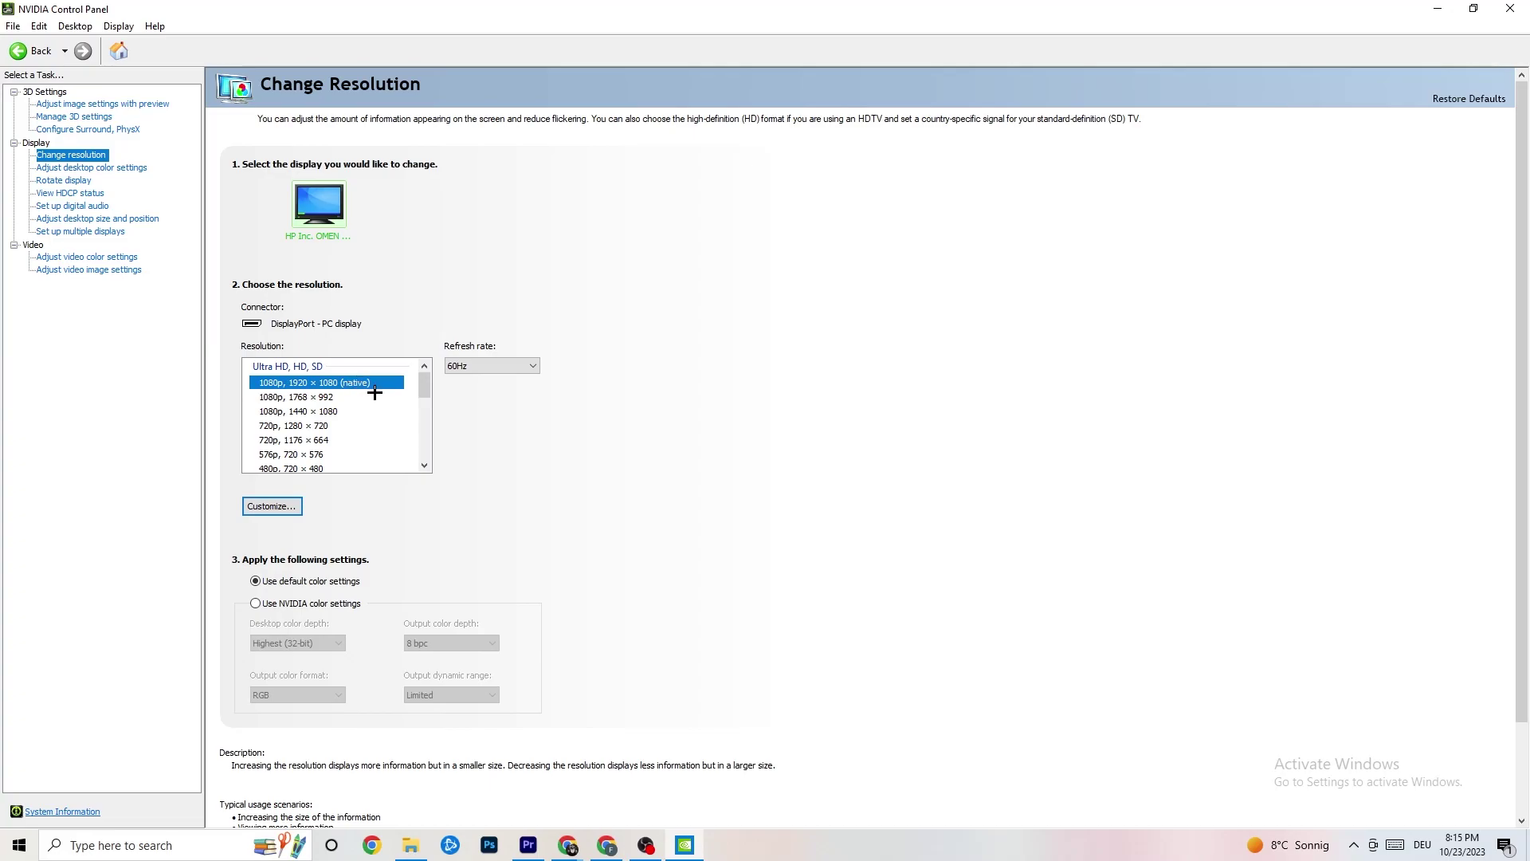
scroll(425, 391, down, 1)
scroll(425, 390, up, 1)
key(alt+F4)
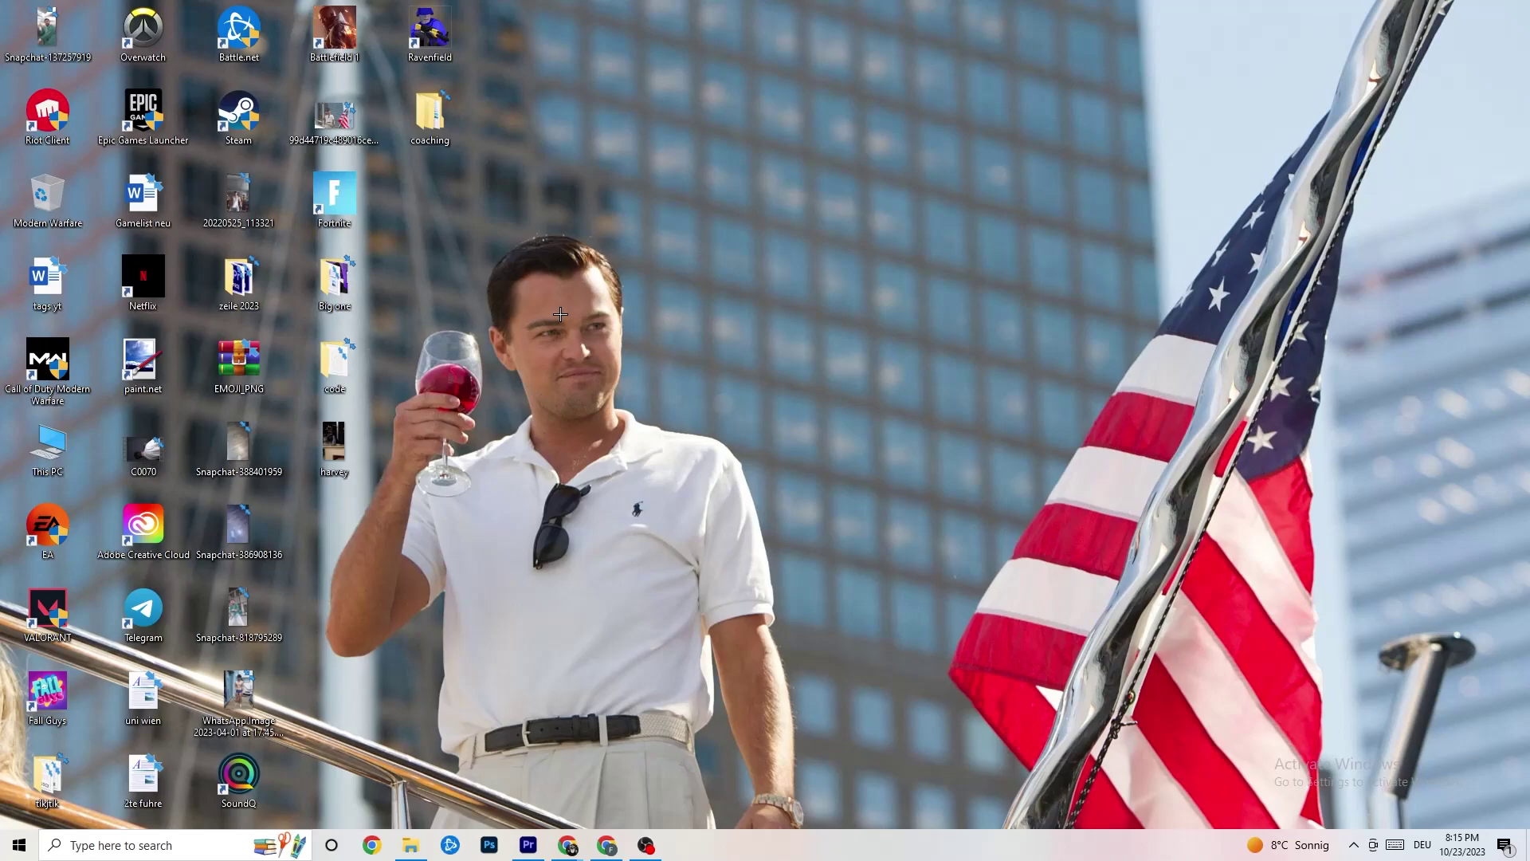
Bring up the Windows Sleep, Shut down and Restart choices, and dismiss them without choosing one.
click(19, 845)
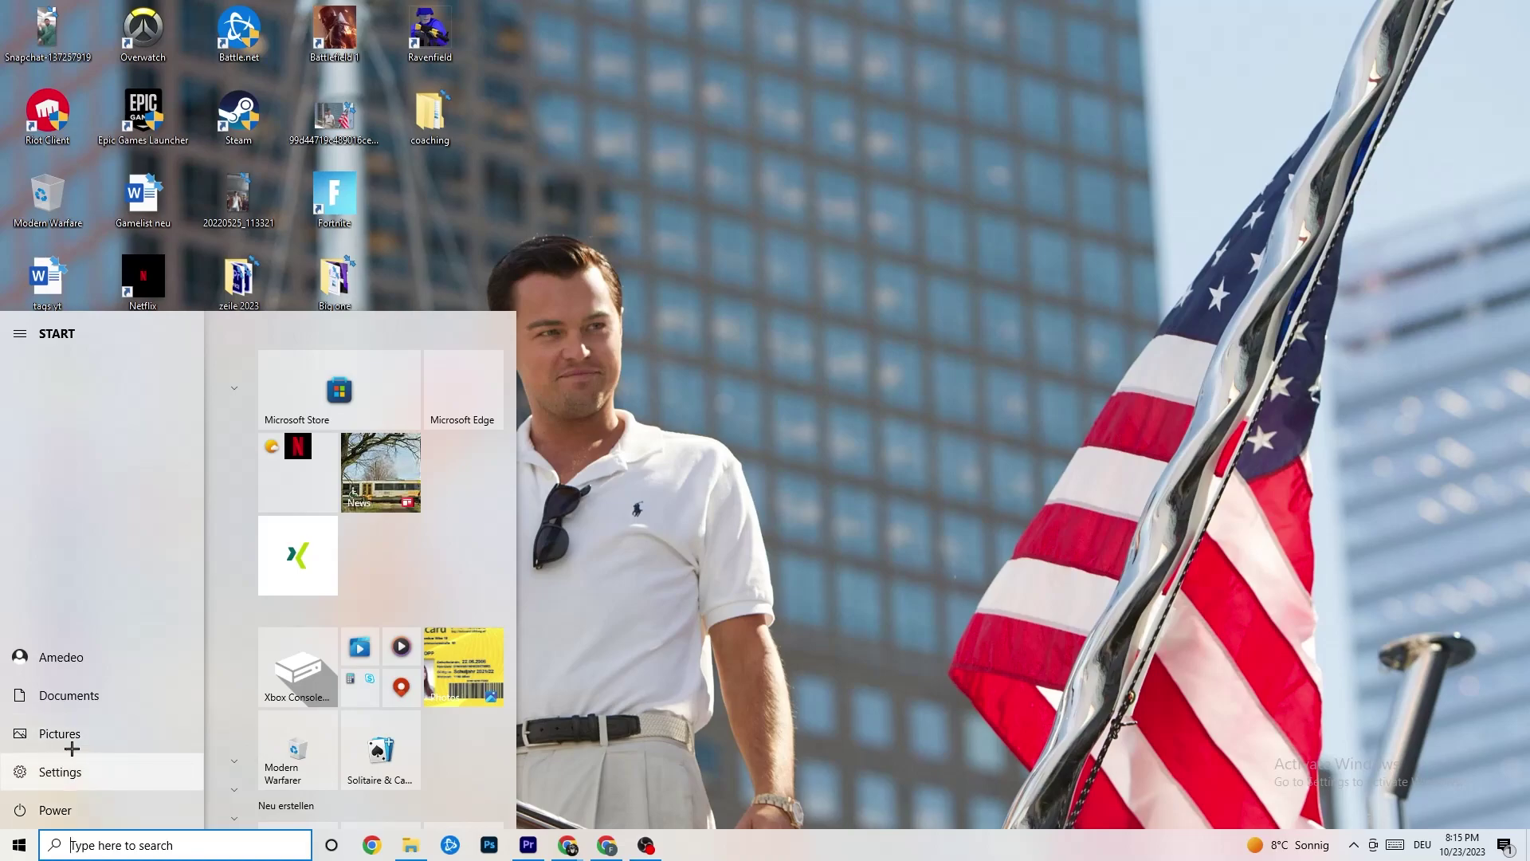
click(157, 799)
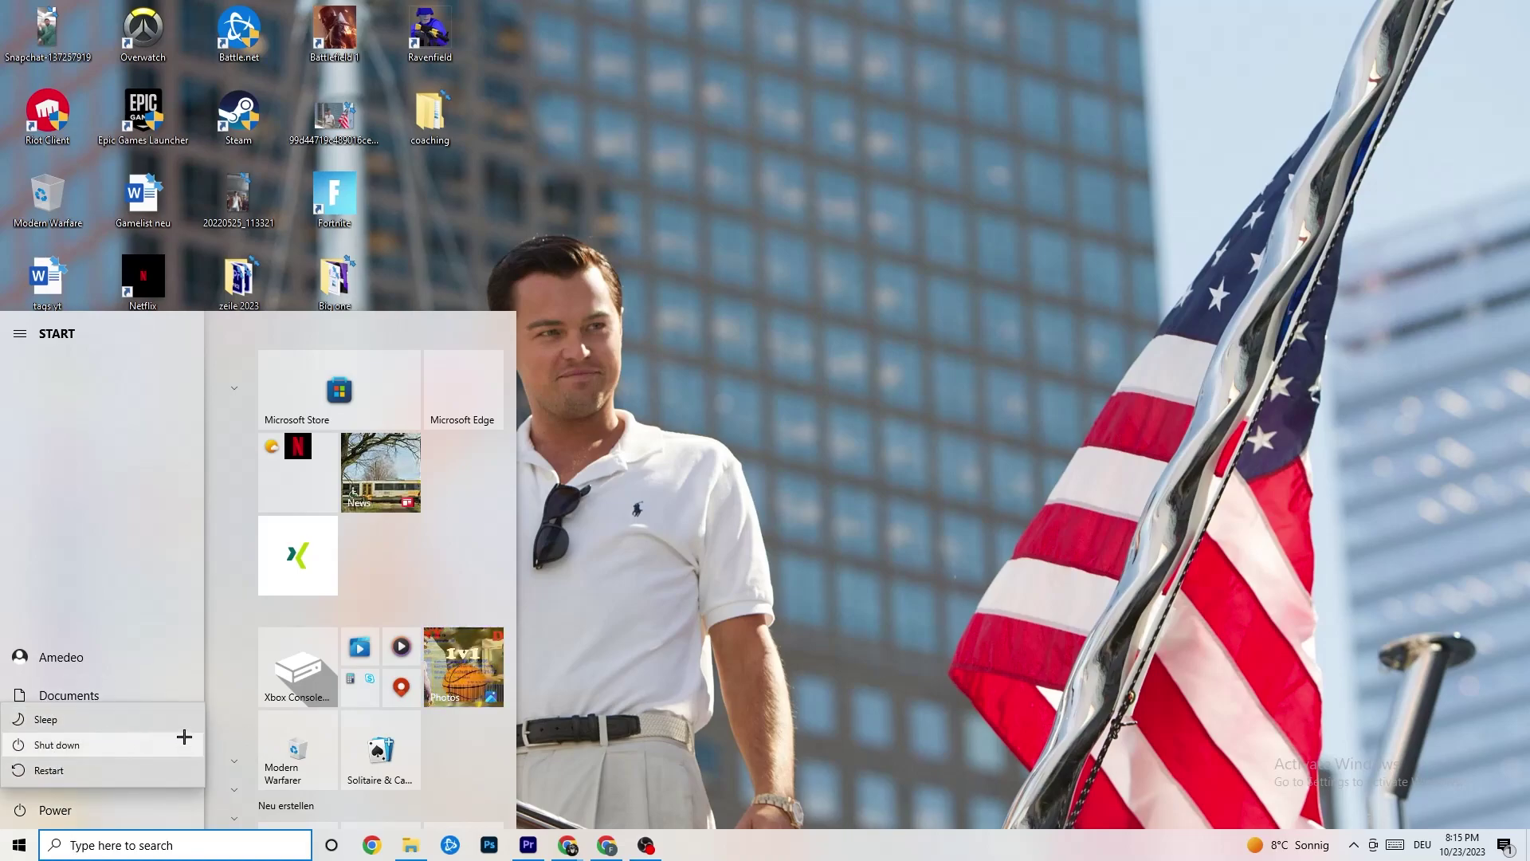
click(805, 159)
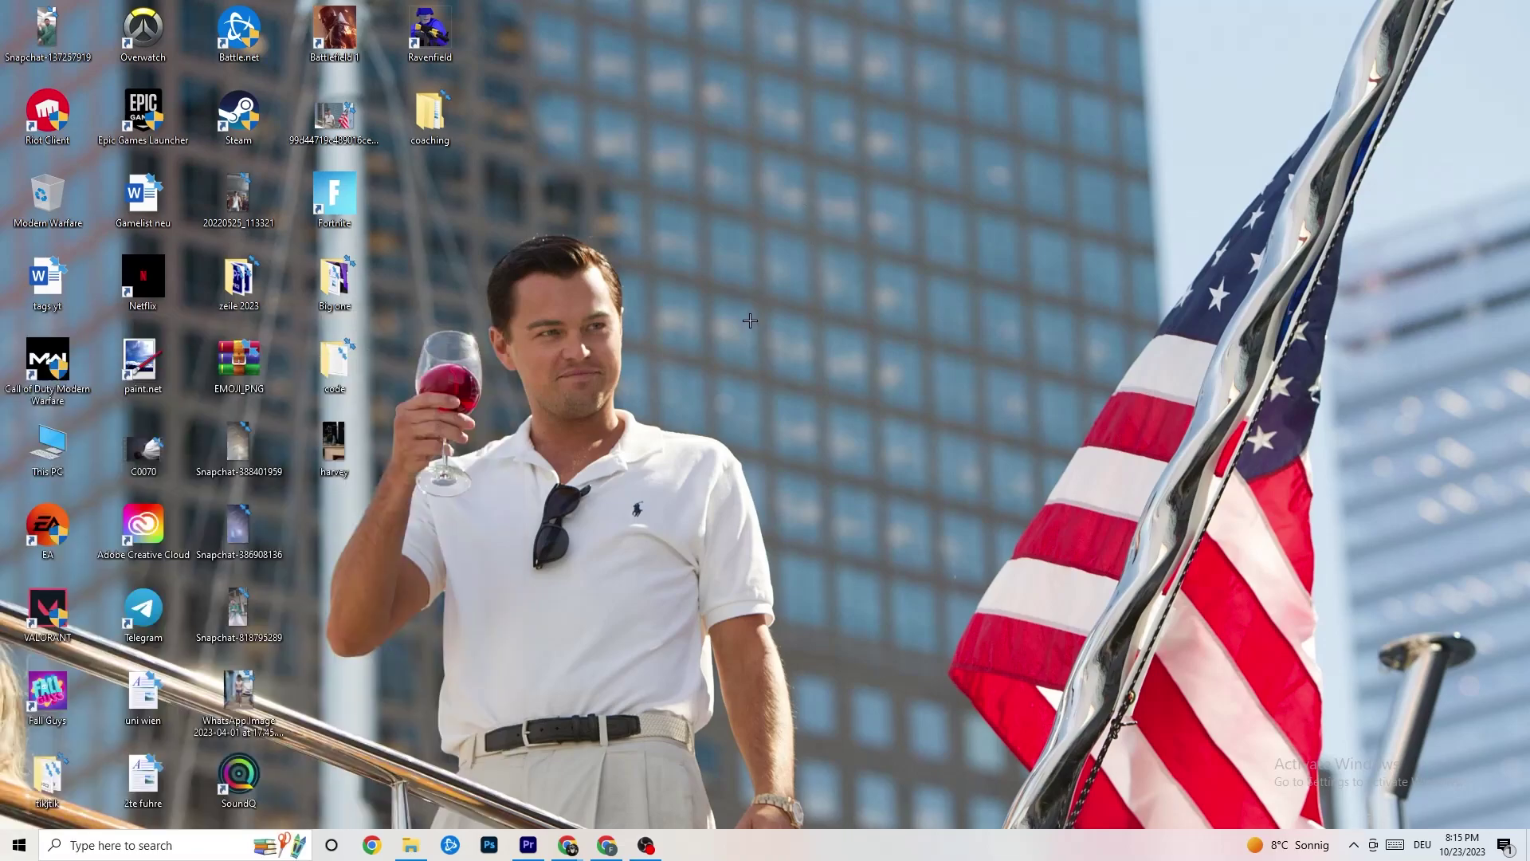